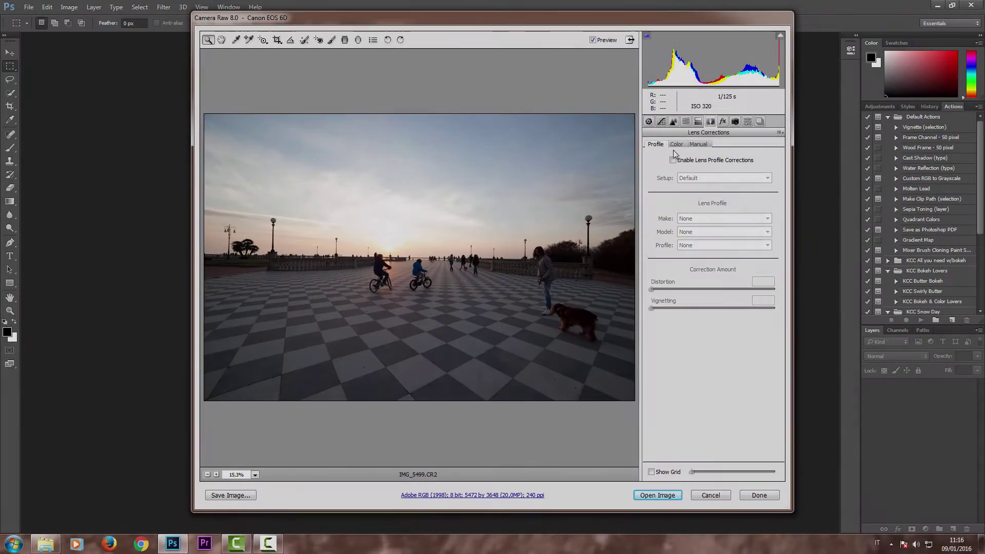
- Enable Lens Profile Corrections using the Canon EF 14mm f/2.8 L USM profile
click(672, 160)
click(767, 177)
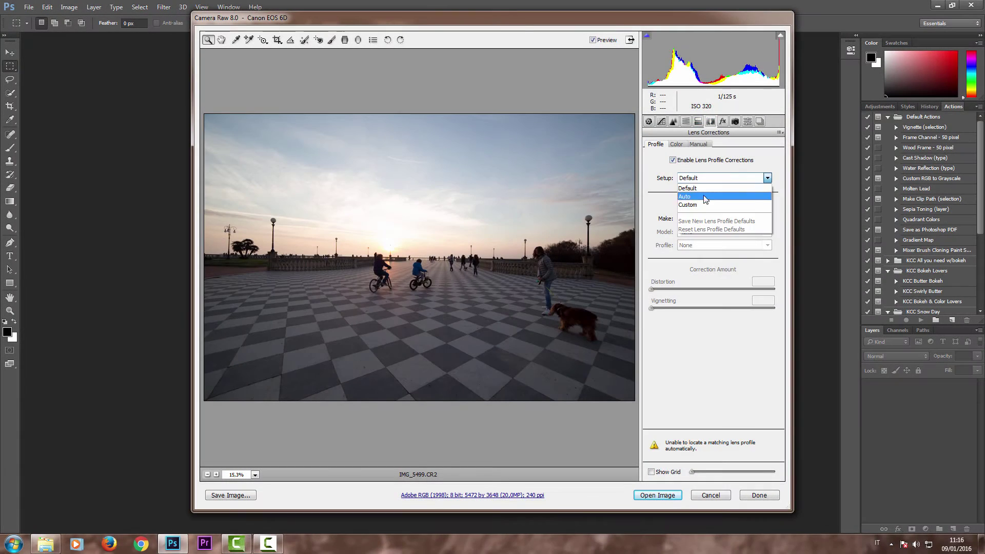
click(767, 218)
click(690, 235)
click(767, 232)
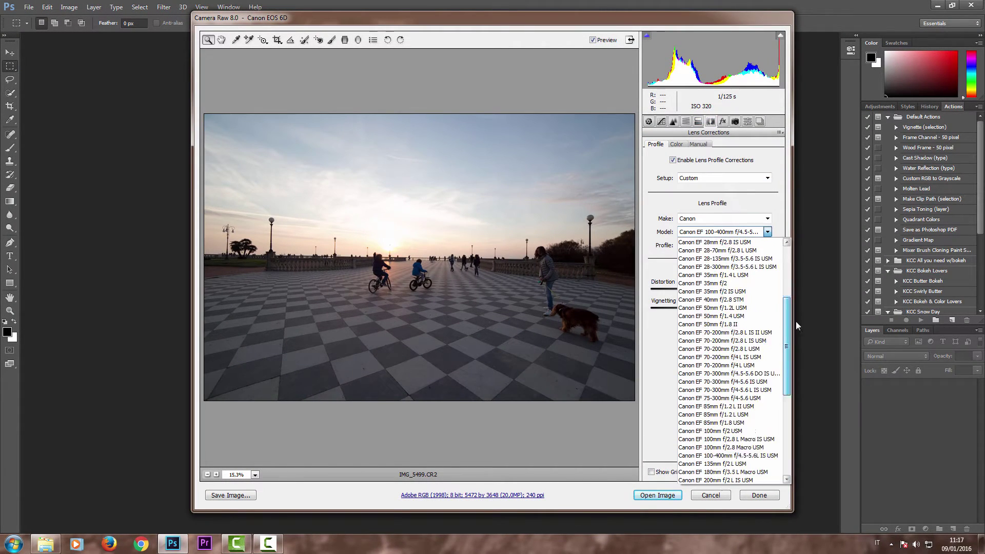
scroll(780, 328, up, 5)
click(739, 243)
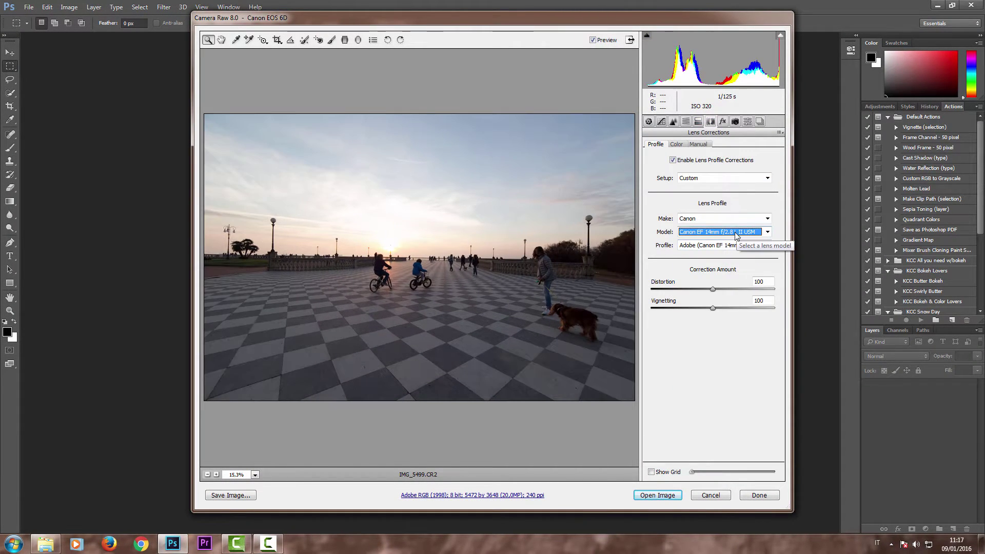
- Set Contrast +83, Highlights -100 and Shadows +35, then review the Detail sharpening settings
click(653, 122)
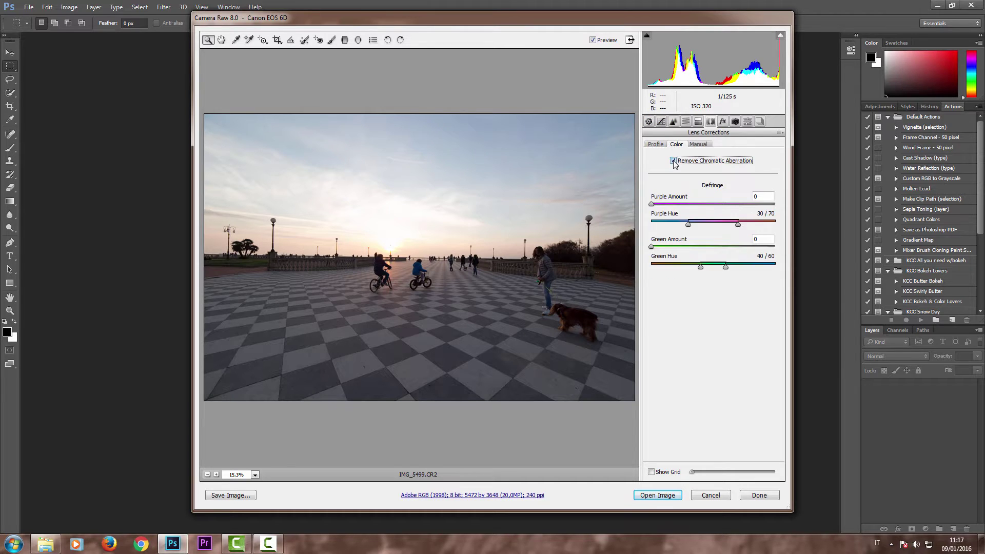
click(649, 122)
mouse_move(713, 235)
mouse_down()
mouse_move(754, 235)
mouse_move(651, 251)
mouse_up()
mouse_move(713, 267)
mouse_down()
mouse_move(735, 267)
mouse_move(740, 283)
mouse_move(701, 283)
mouse_move(724, 323)
mouse_up()
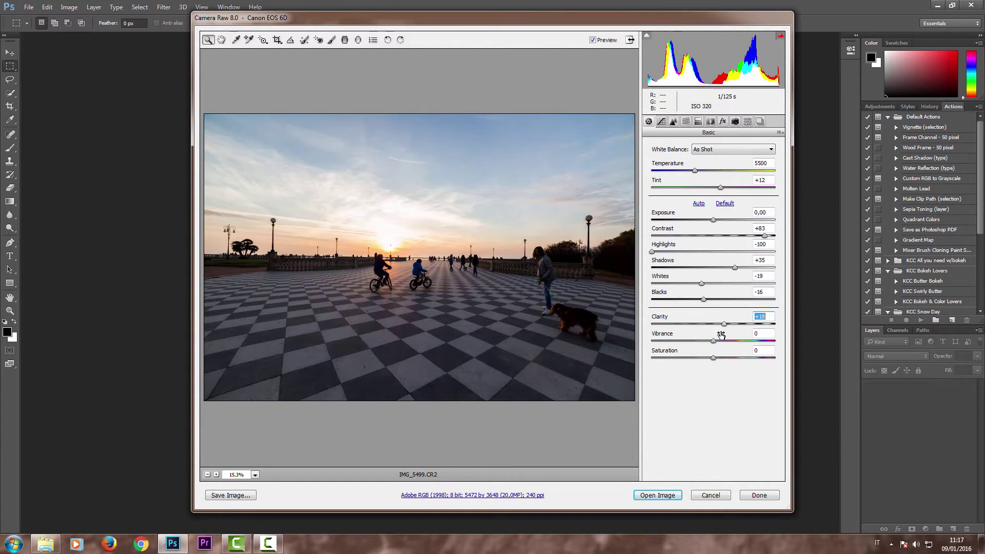
click(672, 122)
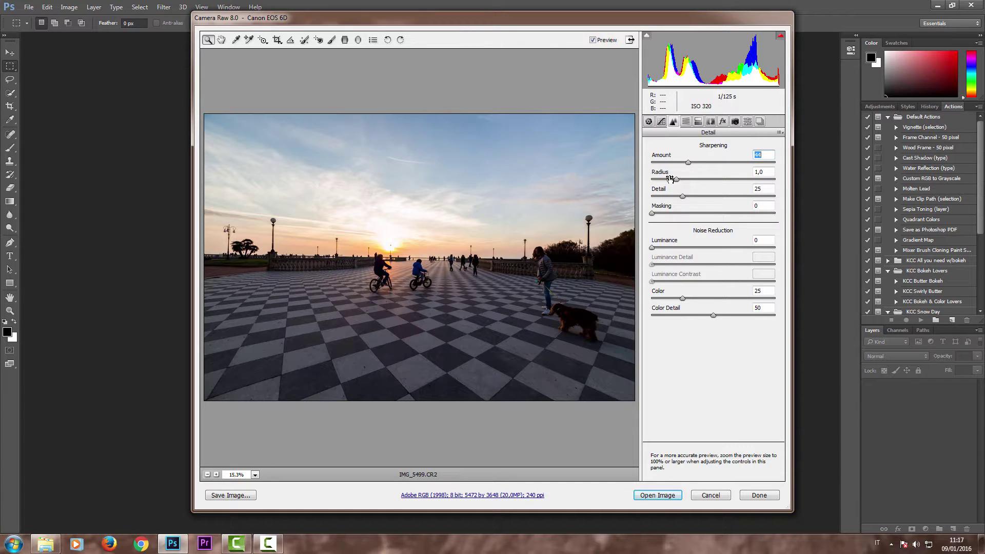
- Open the corrected photo as a document and set the Windows taskbar to auto-hide
click(673, 496)
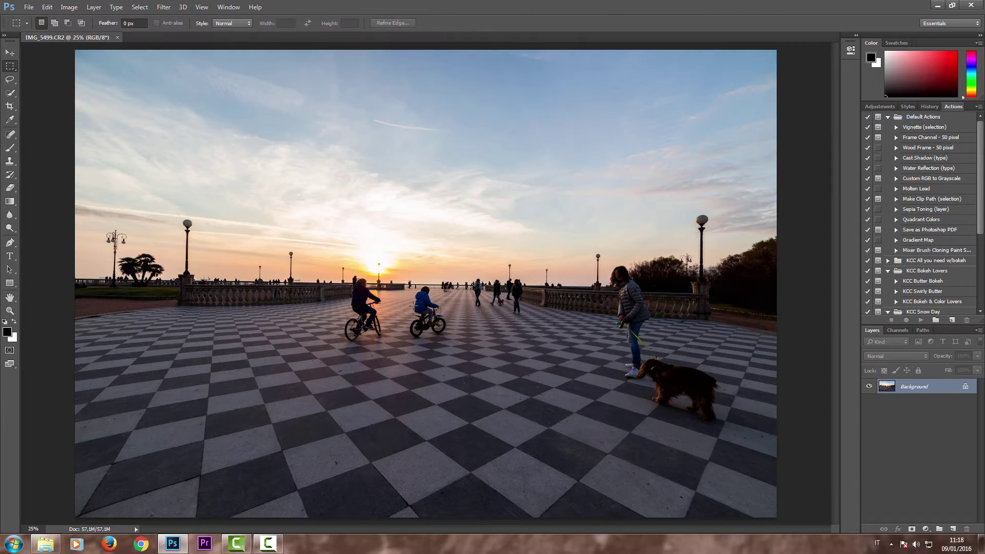
right_click(473, 545)
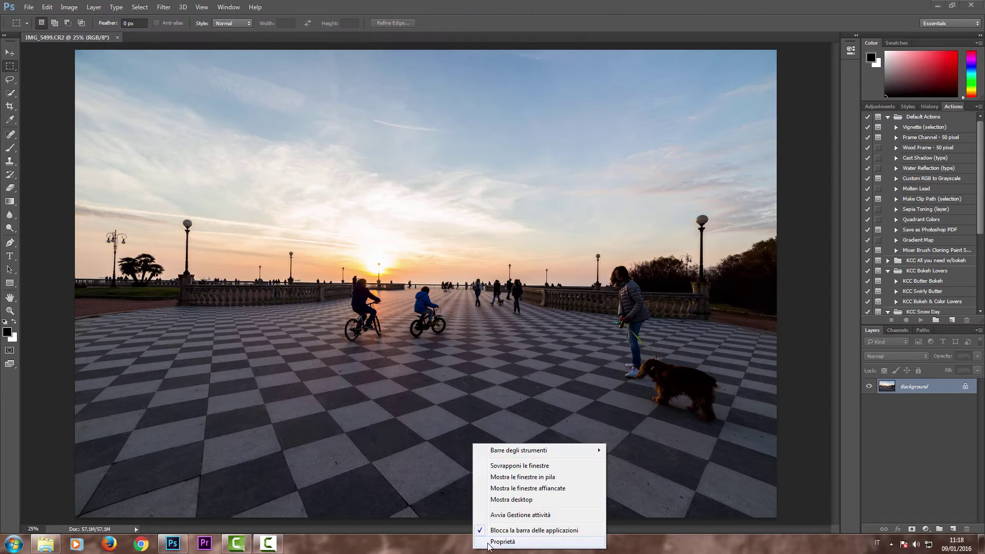
click(503, 542)
click(20, 345)
click(133, 519)
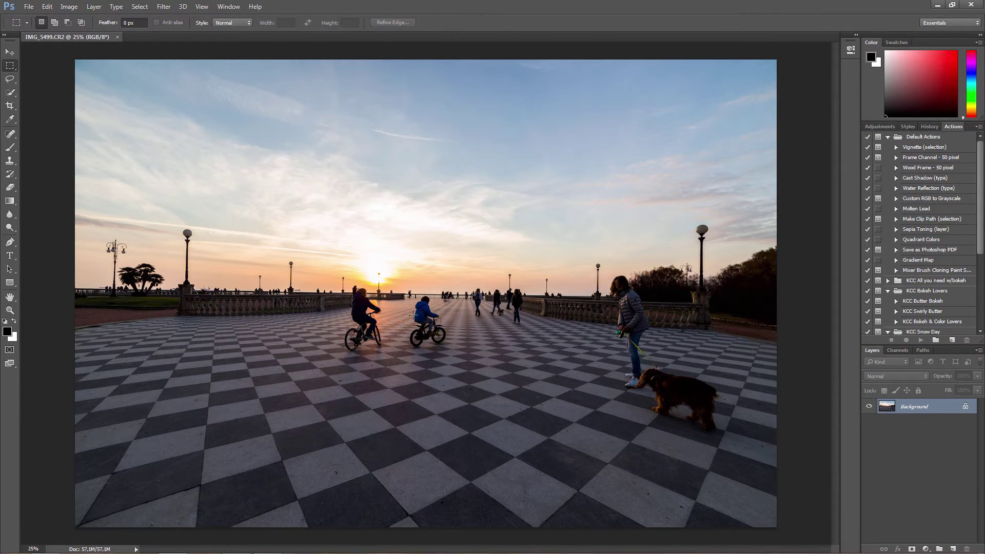
- Select the Move tool, swap foreground and background colours, and zoom around the photo
key(v)
key(x)
scroll(525, 293, up, 5)
scroll(526, 292, down, 7)
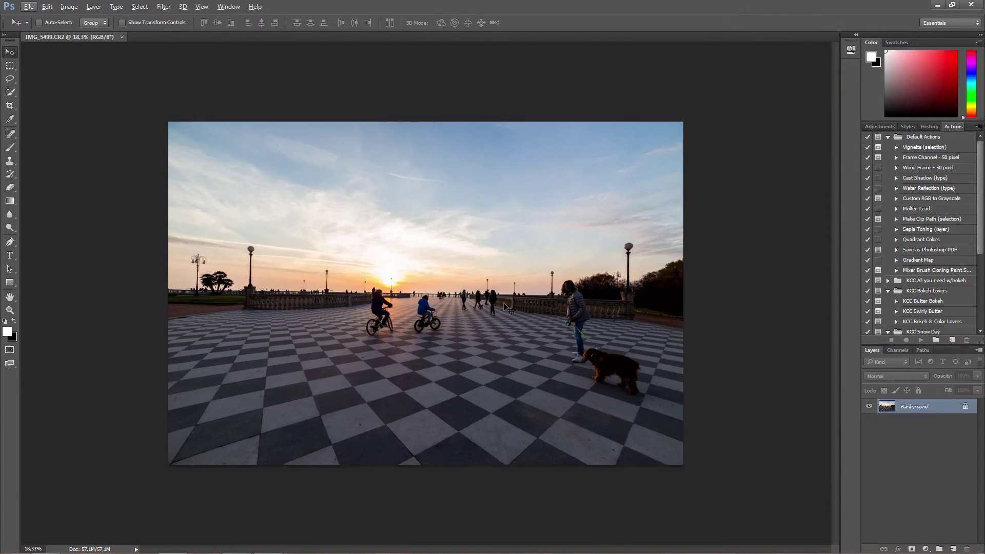
scroll(504, 306, up, 1)
click(12, 109)
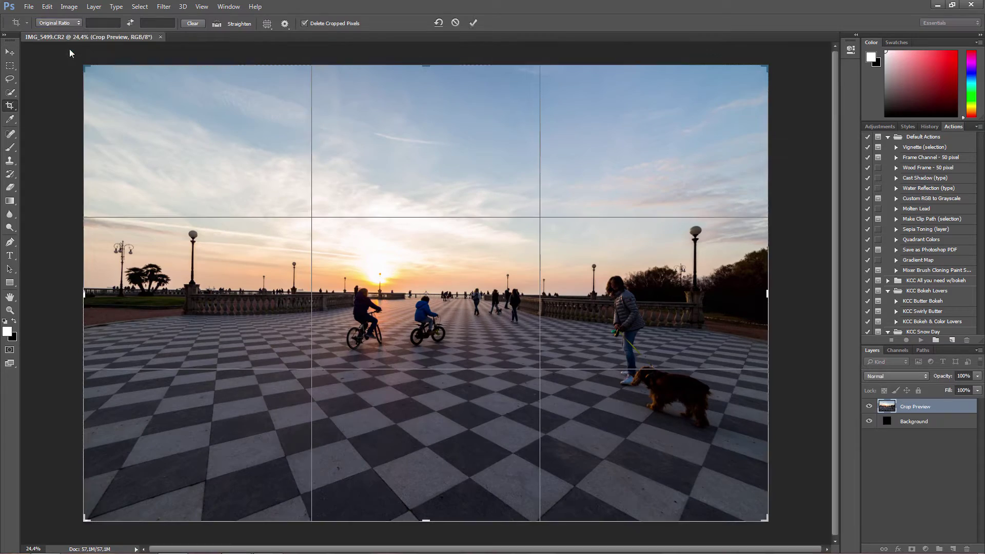
- Measure the railing's tilt with the Ruler Tool and straighten the layer along it
right_click(10, 119)
click(45, 149)
scroll(404, 300, up, 8)
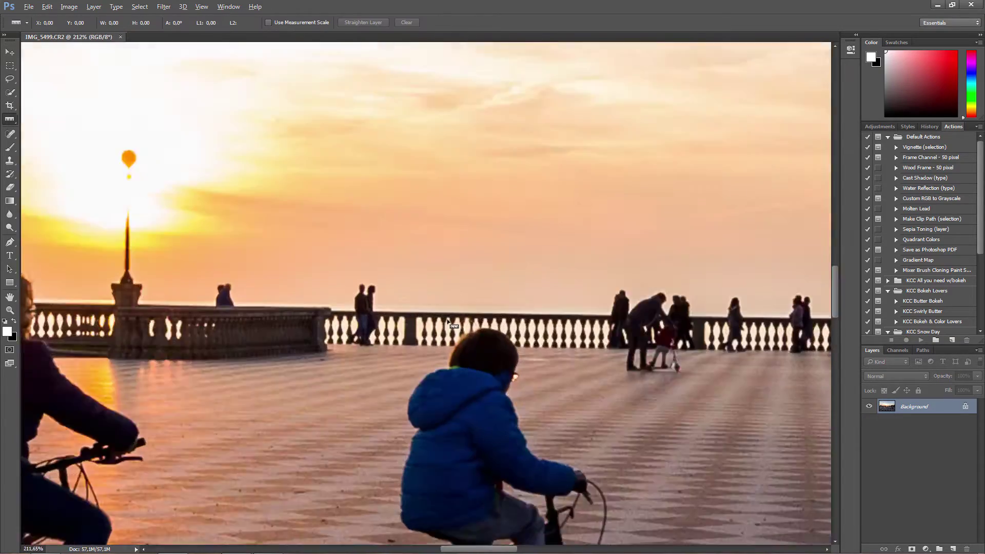
scroll(404, 300, up, 4)
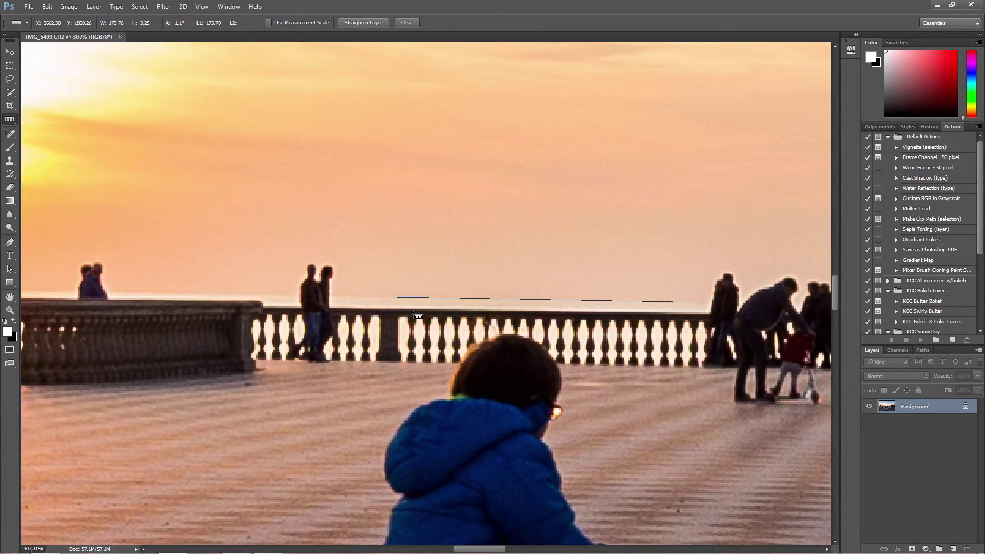
scroll(405, 314, up, 5)
drag(419, 303, 807, 308)
click(379, 23)
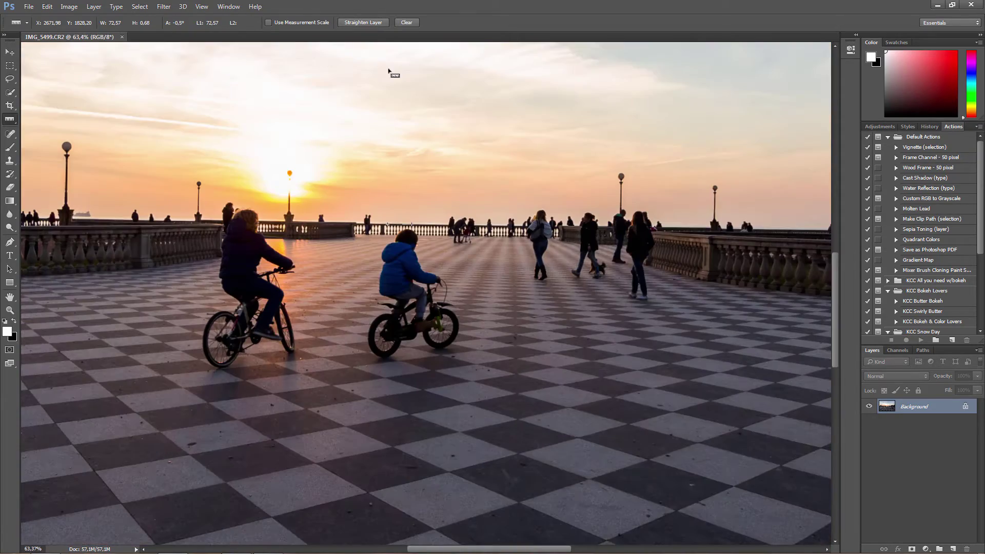
- Crop inward from the bottom-right corner, shift the image up twice, and commit the crop
key(c)
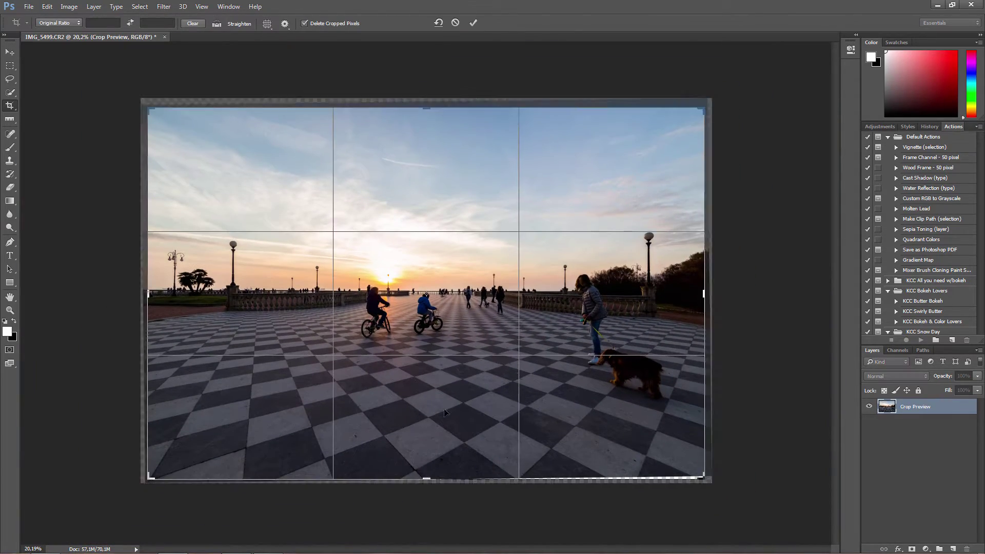
drag(709, 480, 620, 450)
key(shift+Up)
key(shift+Up)
key(shift+Up)
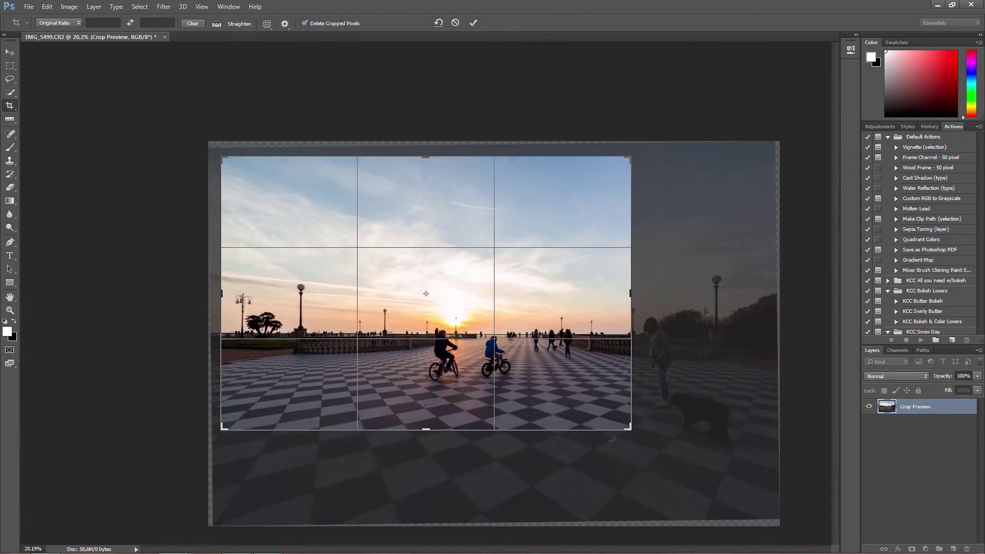
key(shift+Up)
key(shift+Up)
key(shift+Up)
key(shift+Up)
key(shift+Up)
key(shift+Up)
key(shift+Up)
key(shift+Up)
key(shift+Up)
key(shift+Up)
key(shift+Up)
key(shift+Up)
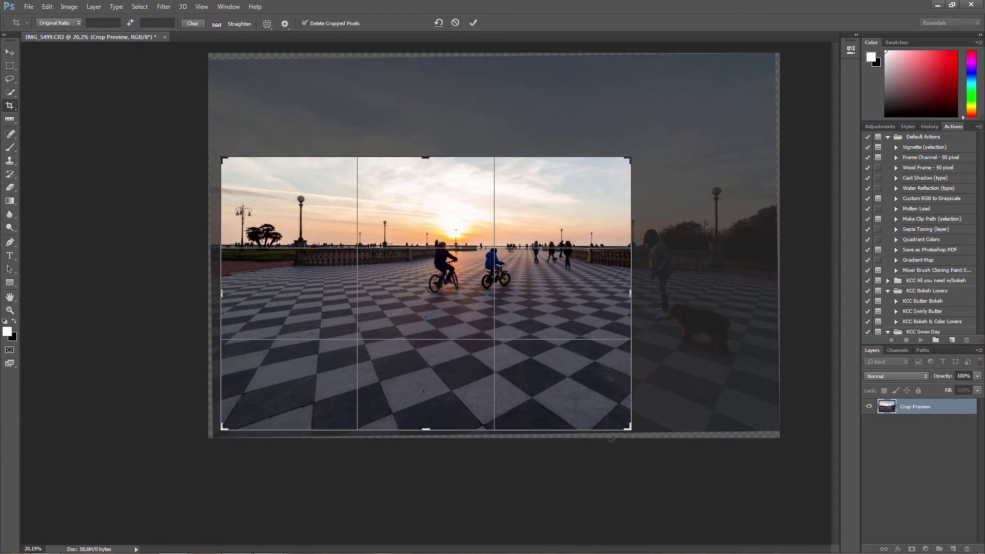
click(472, 24)
- Duplicate Layer 0 and clone pavement over the walking woman's legs with a smaller brush
scroll(502, 309, up, 2)
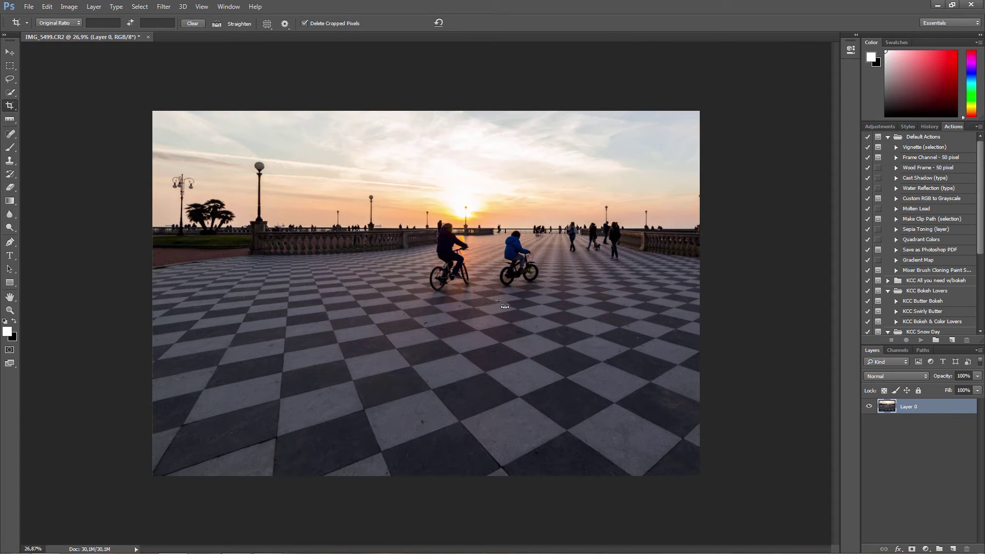
scroll(505, 310, up, 1)
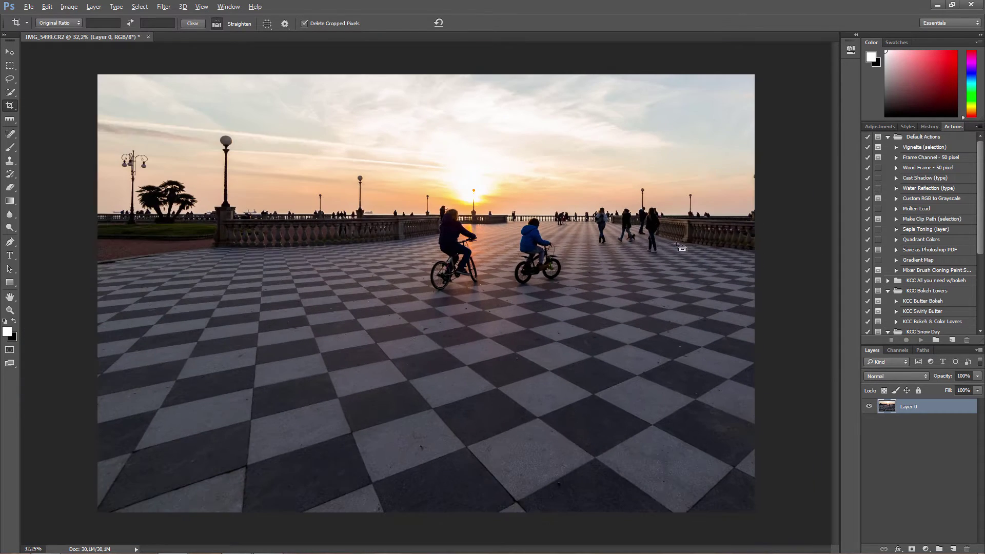
scroll(663, 254, down, 1)
scroll(562, 252, up, 8)
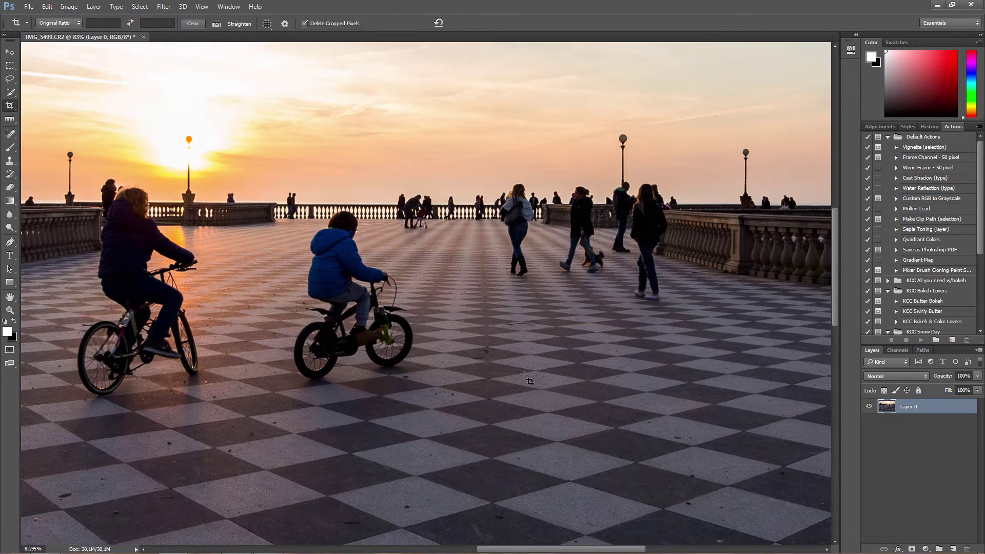
key(ctrl+j)
key(s)
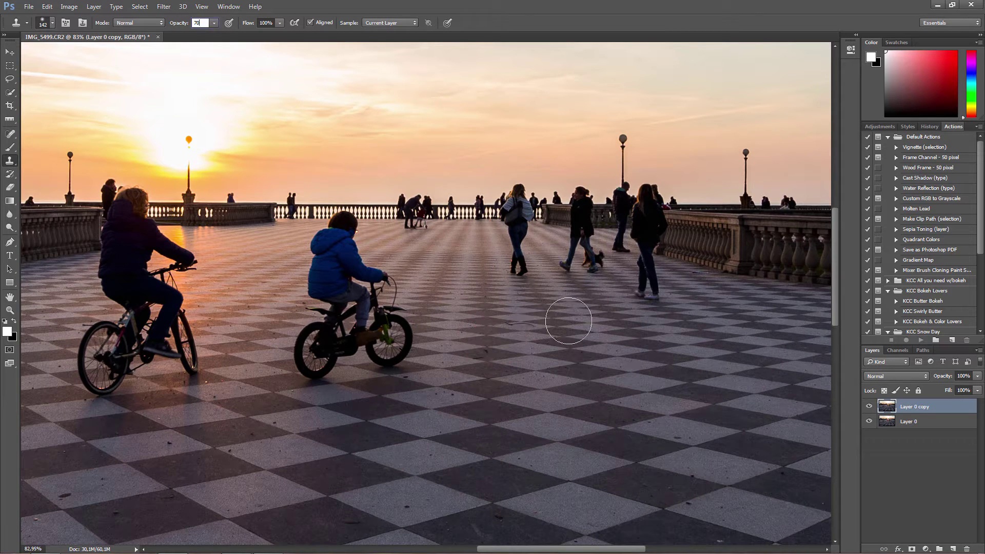
key(bracketleft)
key(bracketleft)
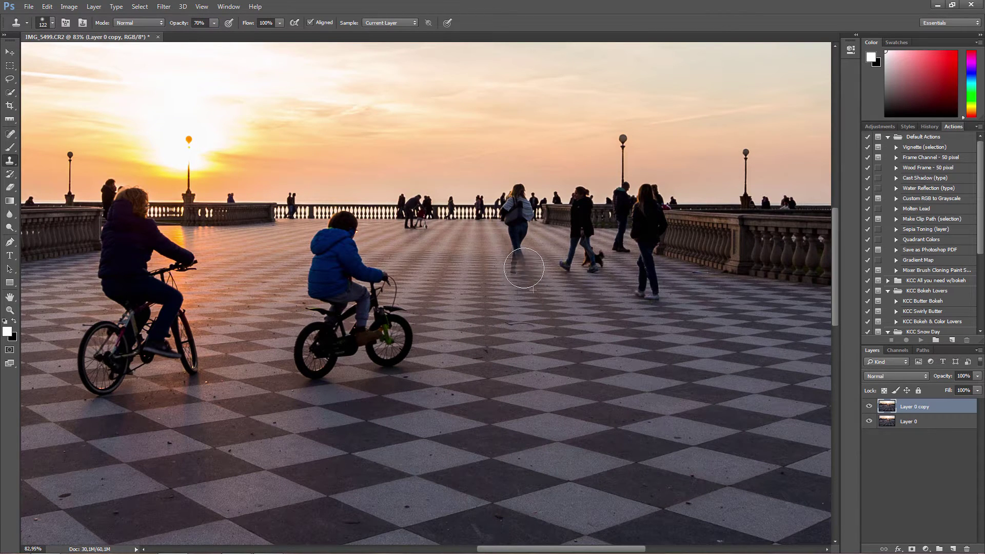
drag(523, 268, 625, 295)
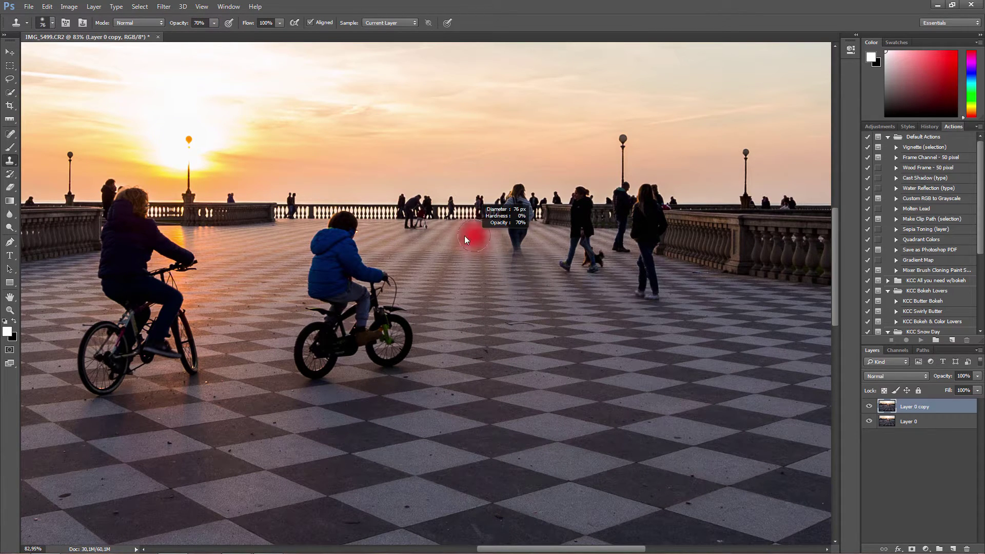
click(517, 239)
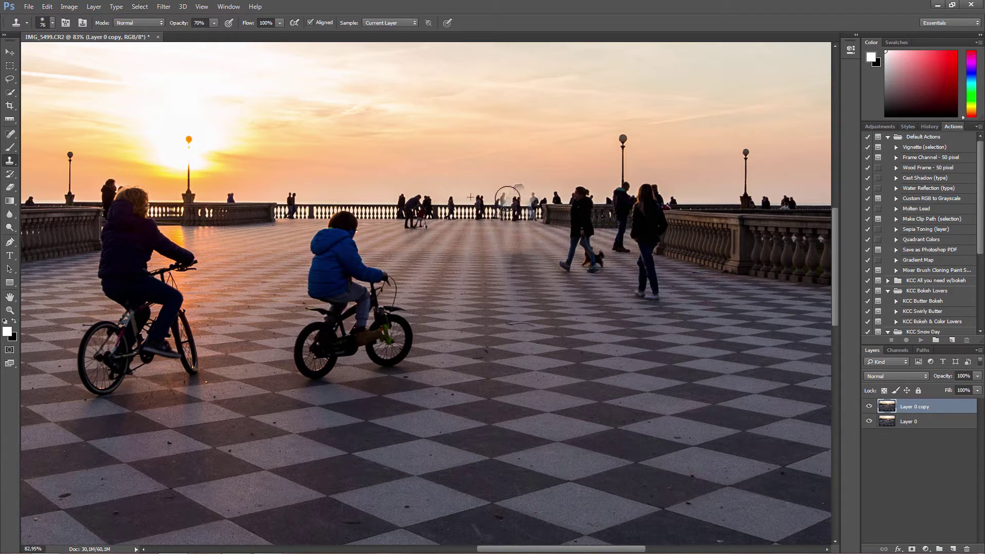
- Clone floor over the walking man and dog, fit the view, then delete the copy layer
scroll(601, 302, up, 3)
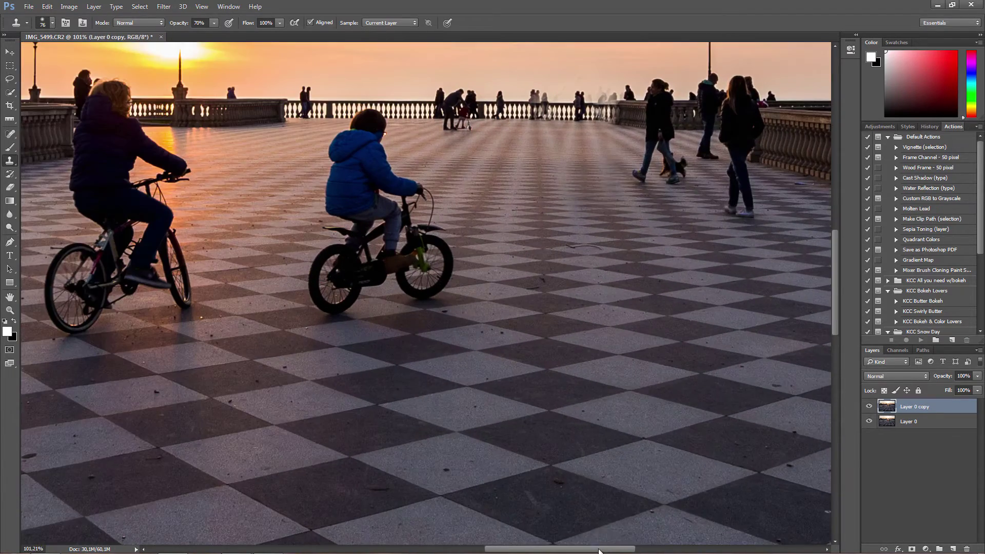
scroll(601, 302, up, 2)
mouse_move(435, 275)
mouse_down()
mouse_move(424, 292)
mouse_move(378, 267)
mouse_move(405, 221)
mouse_move(411, 164)
mouse_up()
key(ctrl+0)
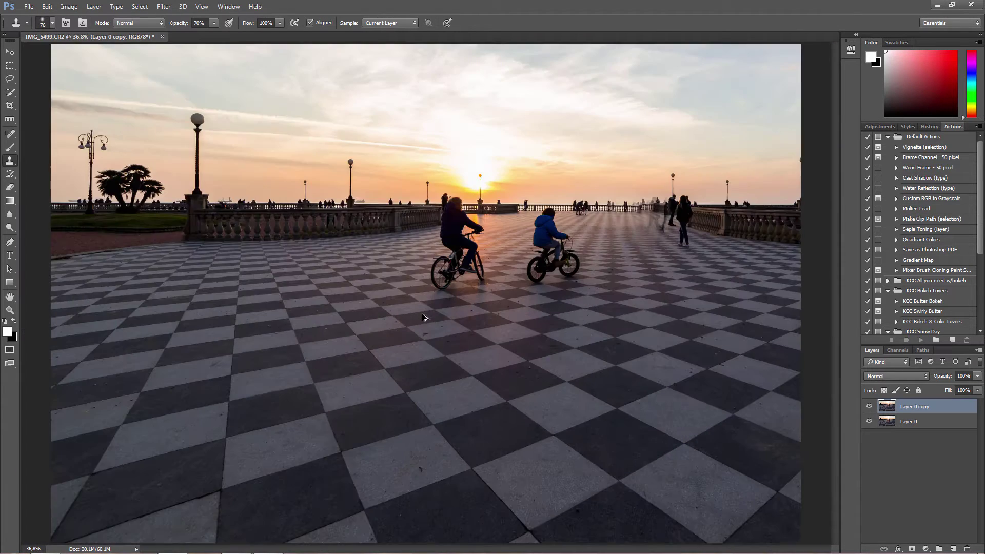
key(Delete)
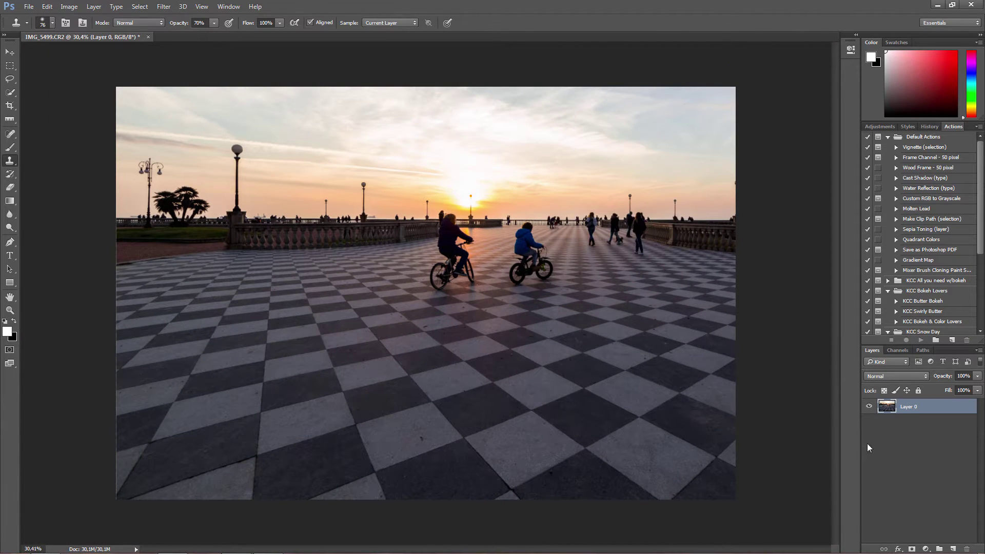
- Add a Brightness/Contrast layer (contrast +26), gradient-mask it to the lower floor, and merge it down
click(925, 548)
click(944, 393)
mouse_move(764, 122)
mouse_down()
mouse_move(778, 122)
mouse_move(738, 101)
mouse_up()
key(g)
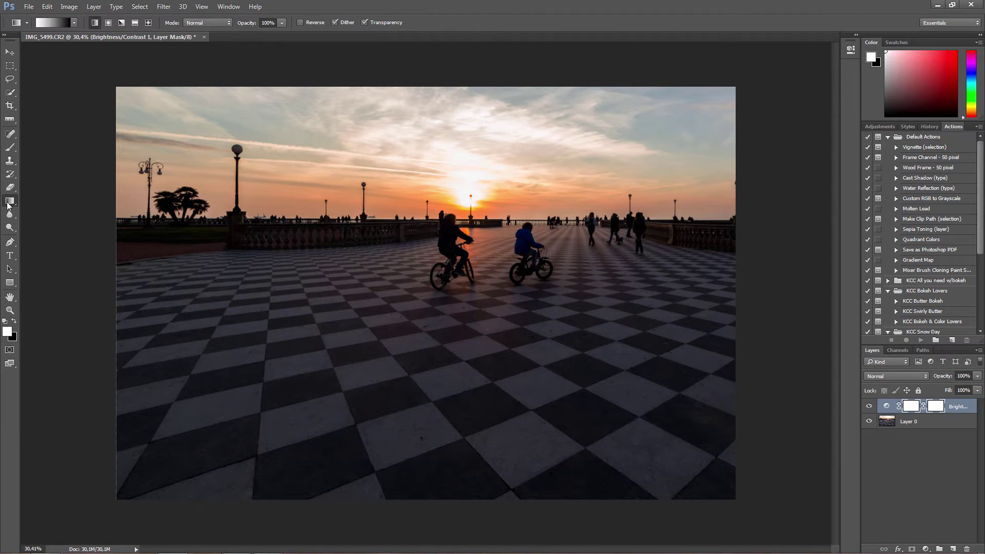
mouse_move(433, 413)
mouse_down()
mouse_move(489, 357)
mouse_move(468, 121)
mouse_up()
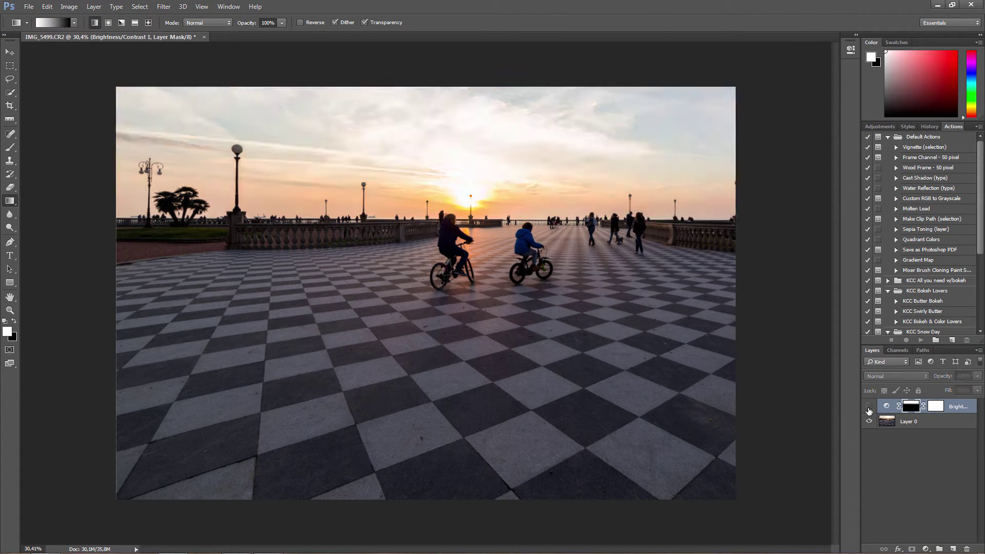
click(938, 422)
key(ctrl+e)
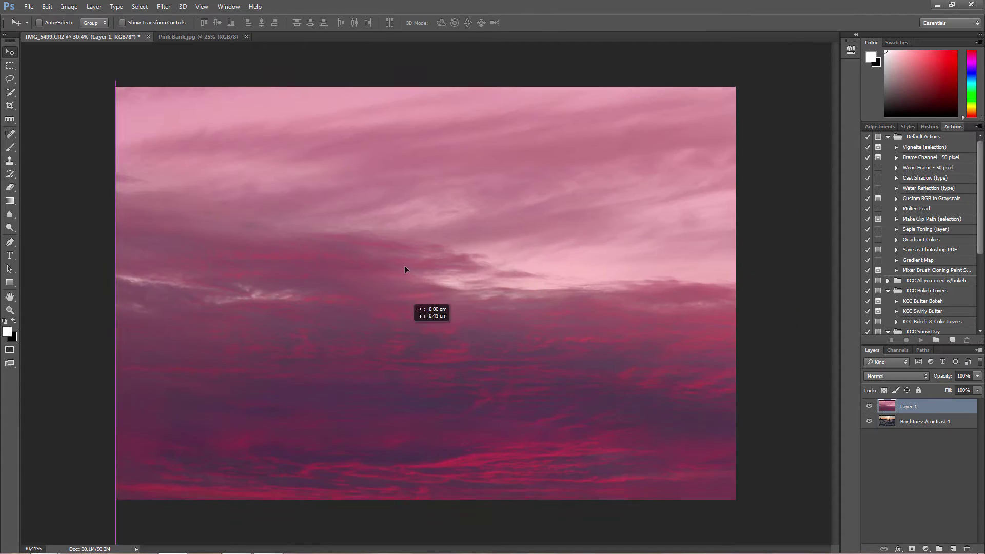
- Drag the pink sky into the photo and scale it across the top down to the horizon
drag(405, 270, 161, 121)
key(ctrl+t)
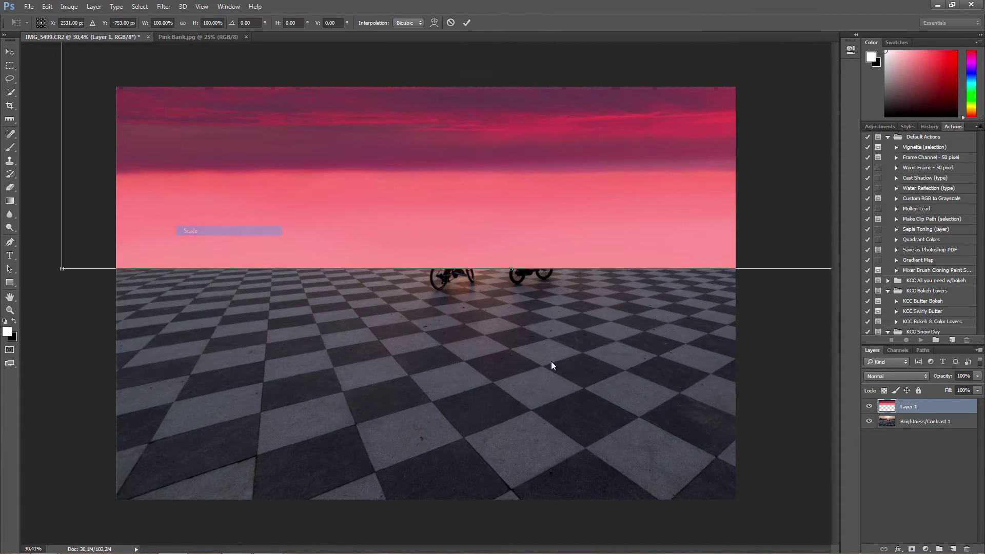
mouse_move(554, 363)
mouse_down()
mouse_move(697, 203)
mouse_move(736, 252)
mouse_up()
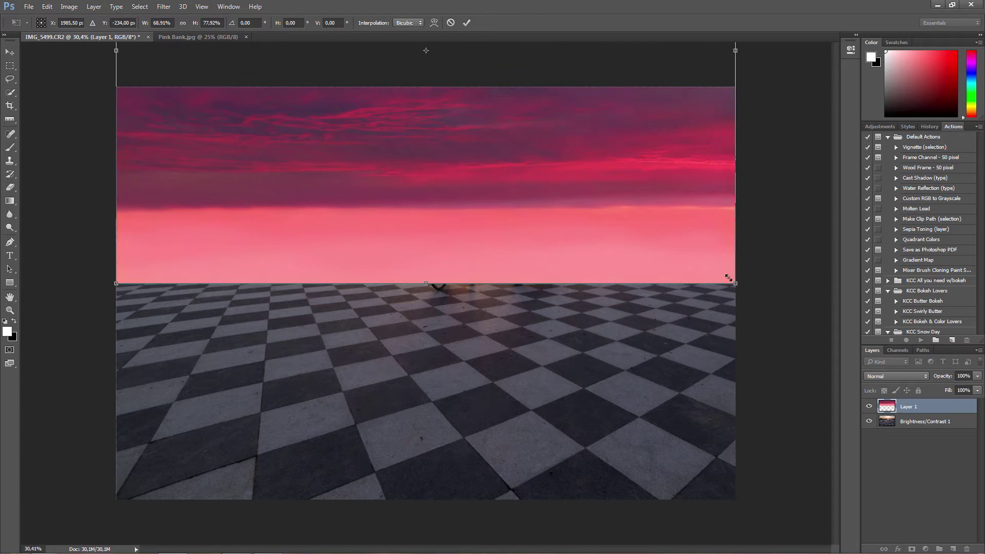
drag(565, 154, 564, 200)
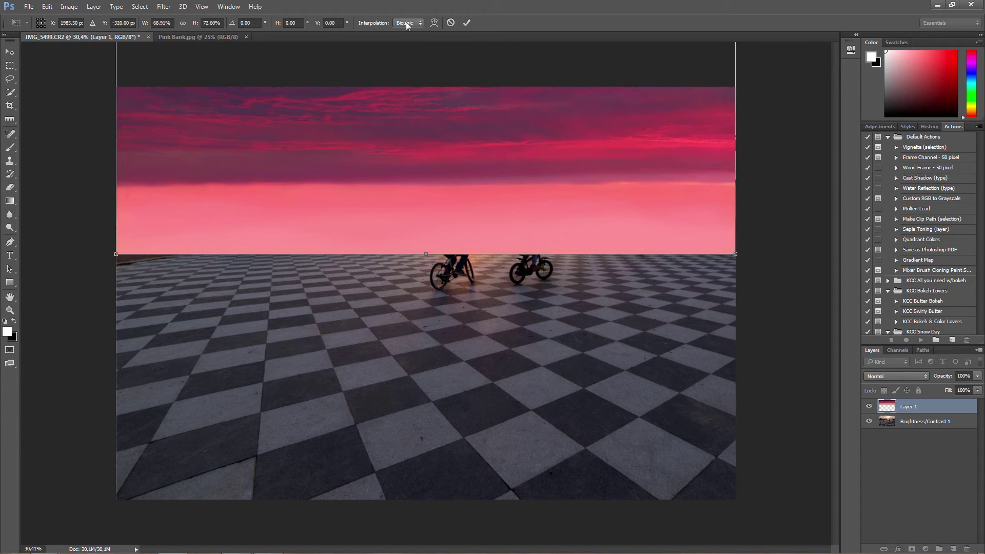
click(467, 23)
- Try Darken and Darker Color blend modes on the sky layer before settling on Soft Light
click(898, 376)
click(894, 319)
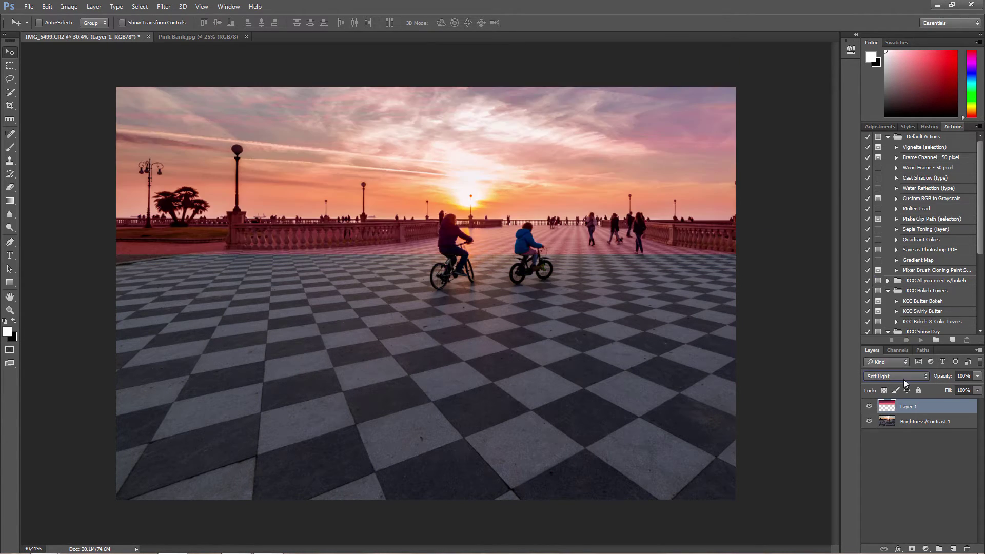
click(897, 376)
click(894, 298)
click(898, 376)
click(894, 256)
scroll(911, 378, down, 5)
scroll(911, 377, down, 6)
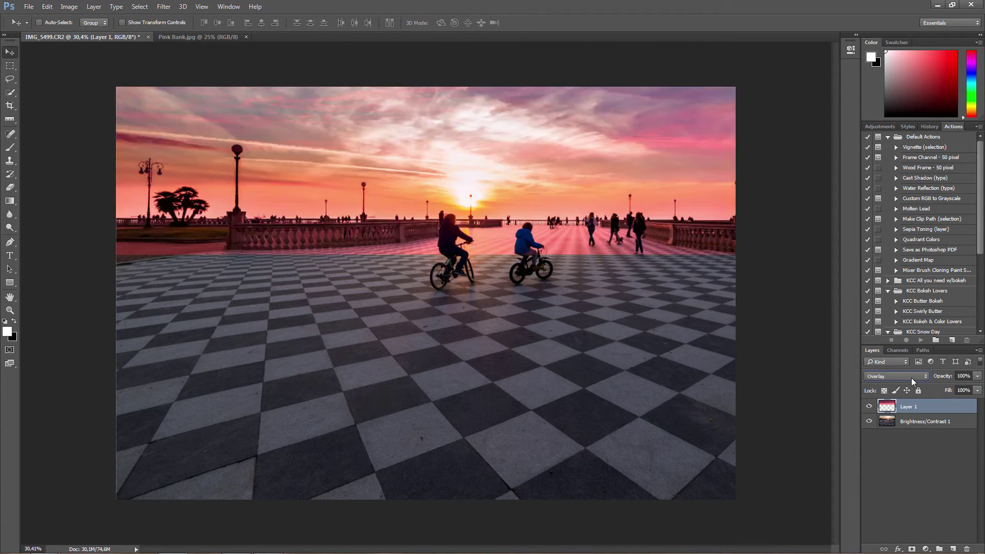
scroll(911, 378, down, 6)
scroll(911, 377, down, 5)
click(911, 378)
click(894, 319)
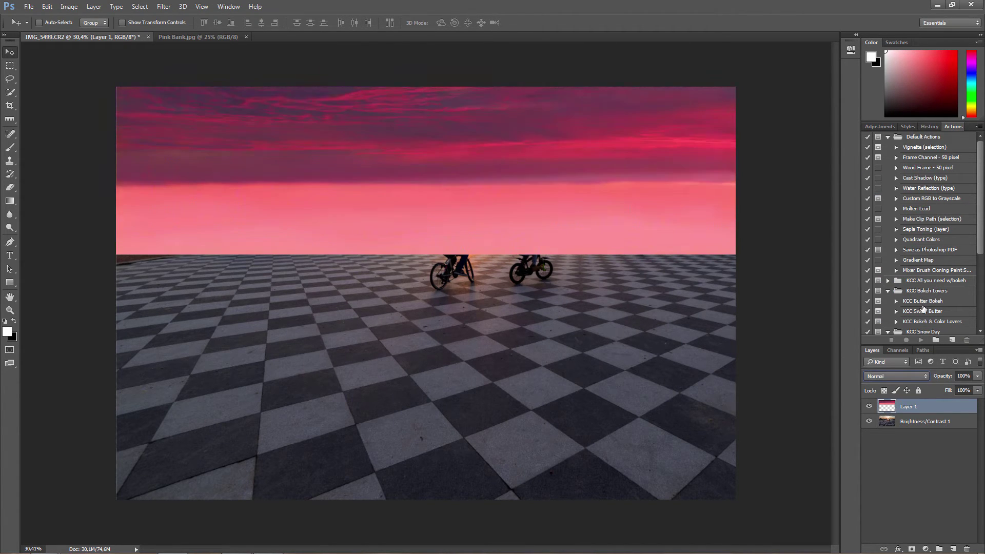
scroll(888, 377, down, 1)
scroll(887, 377, down, 3)
scroll(888, 377, down, 3)
scroll(887, 377, down, 4)
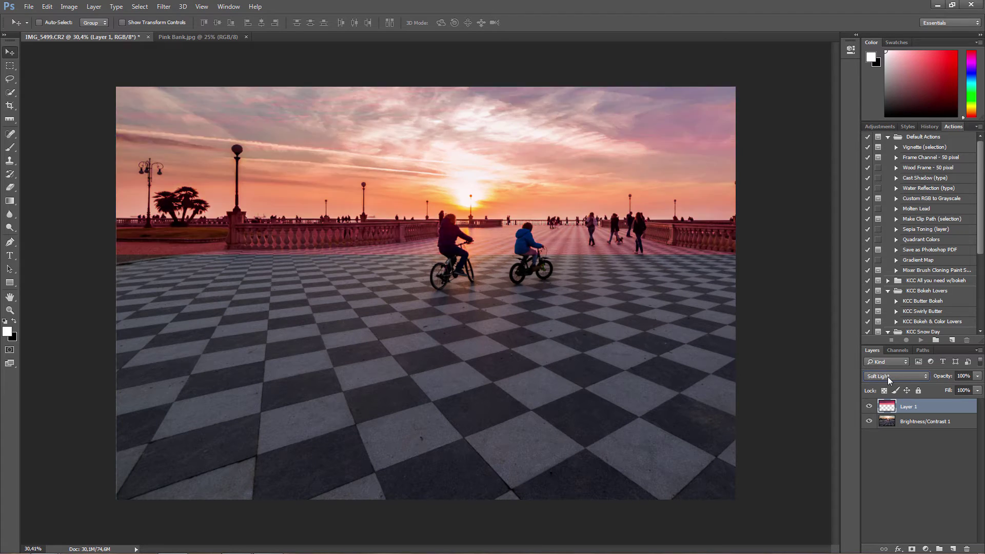
scroll(888, 377, down, 3)
scroll(887, 377, down, 3)
scroll(888, 376, down, 4)
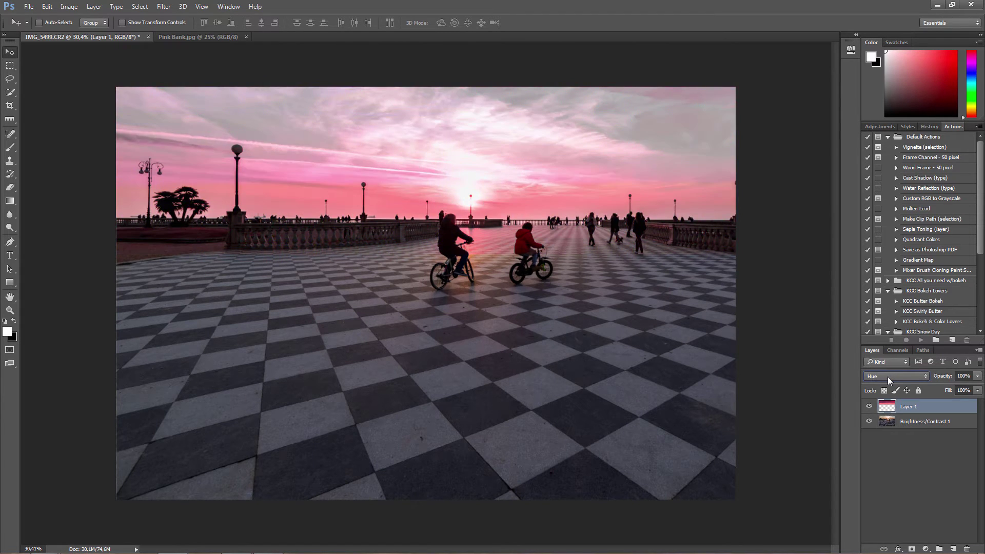
scroll(887, 376, down, 3)
click(887, 377)
click(875, 275)
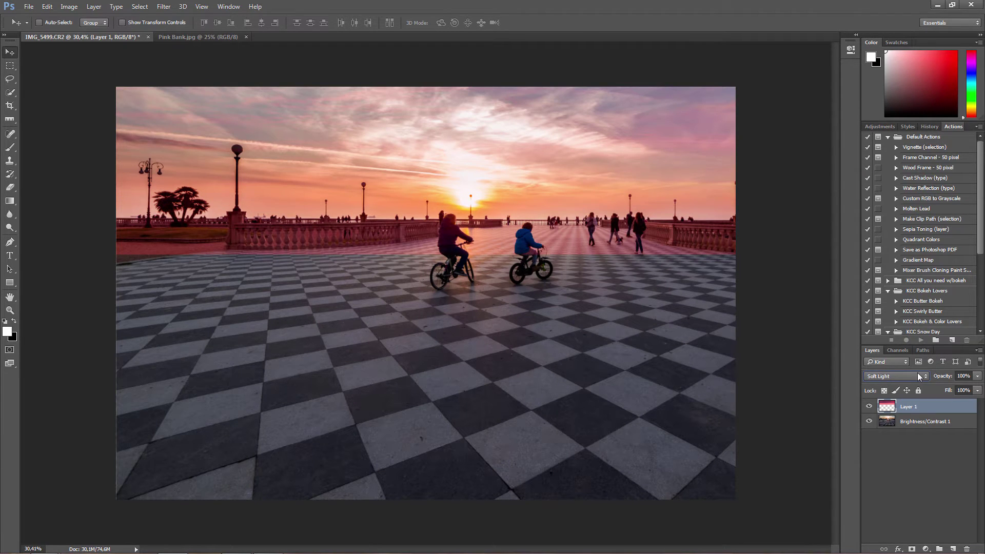
- Add a layer mask to the pink sky and fade it toward the floor with a gradient
click(912, 549)
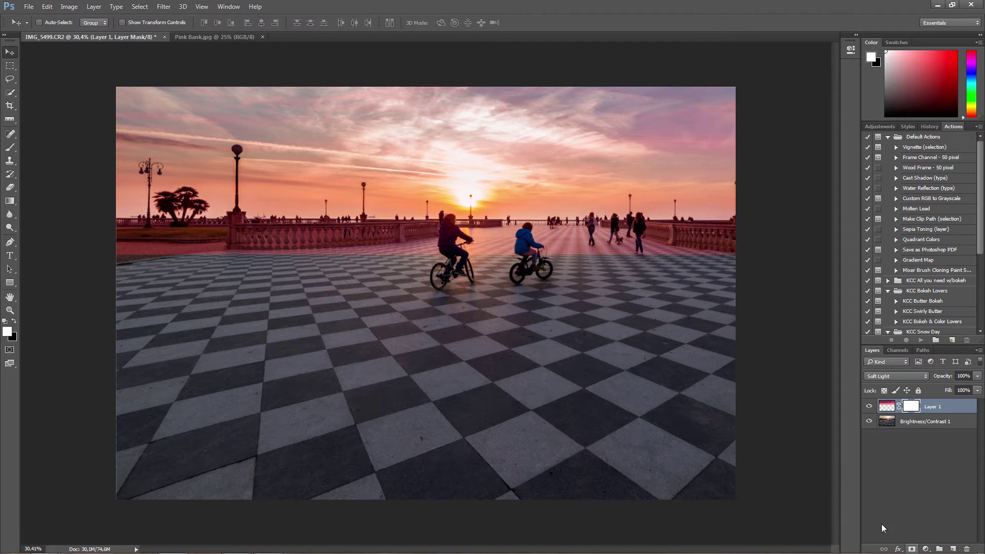
key(g)
drag(481, 390, 477, 195)
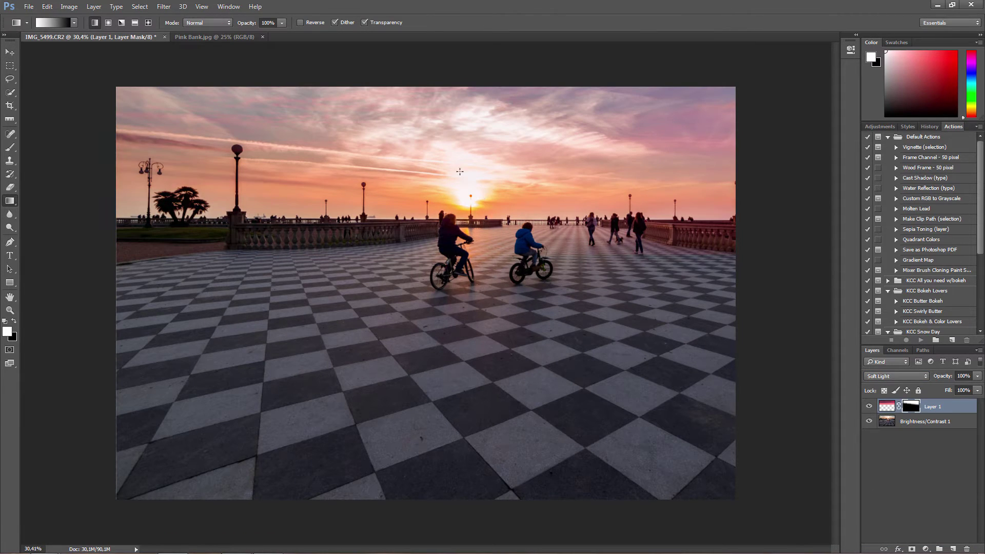
drag(462, 143, 461, 218)
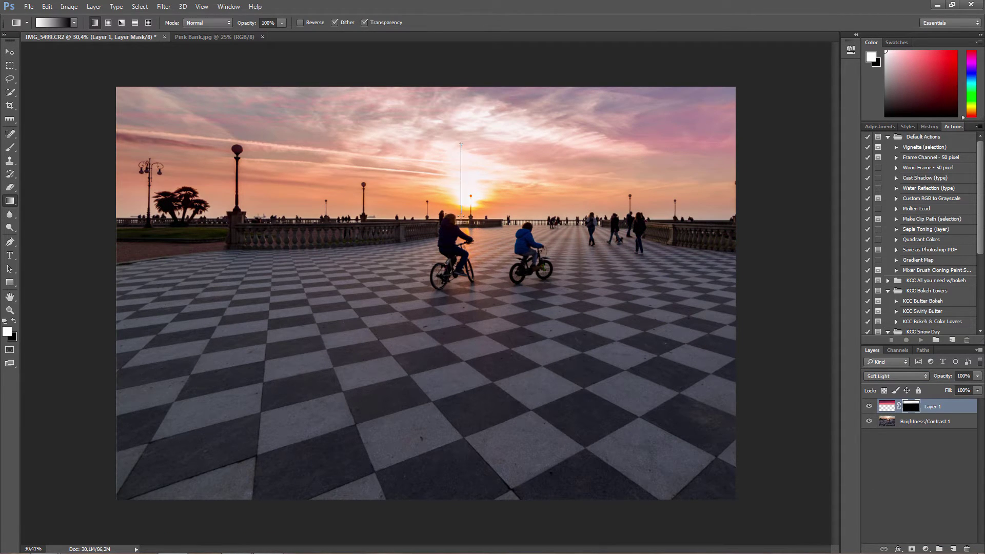
- Duplicate the masked sky as Layer 1 copy, check its opacity, and merge it with Brightness/Contrast 1
key(ctrl+j)
right_click(938, 406)
click(900, 281)
click(896, 376)
click(903, 271)
click(978, 376)
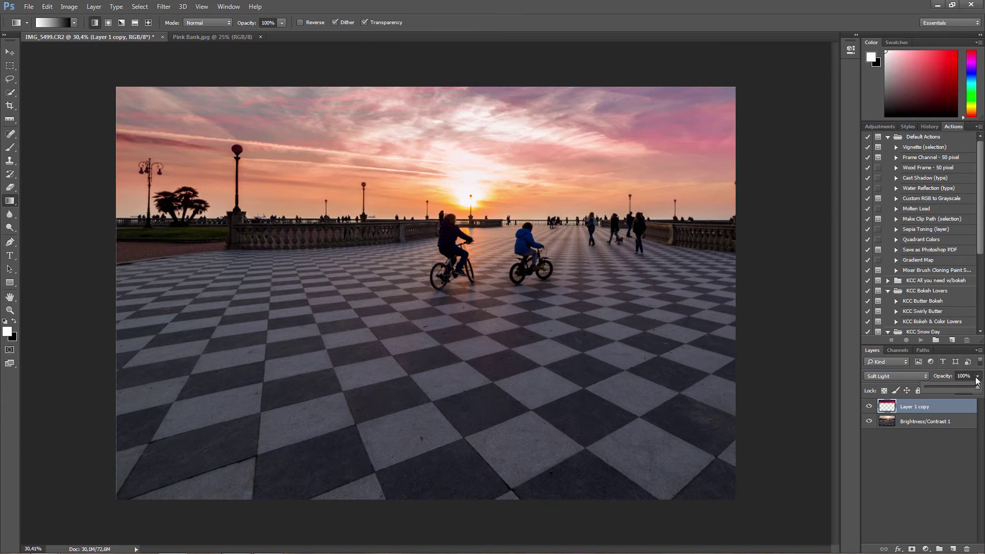
key(ctrl+e)
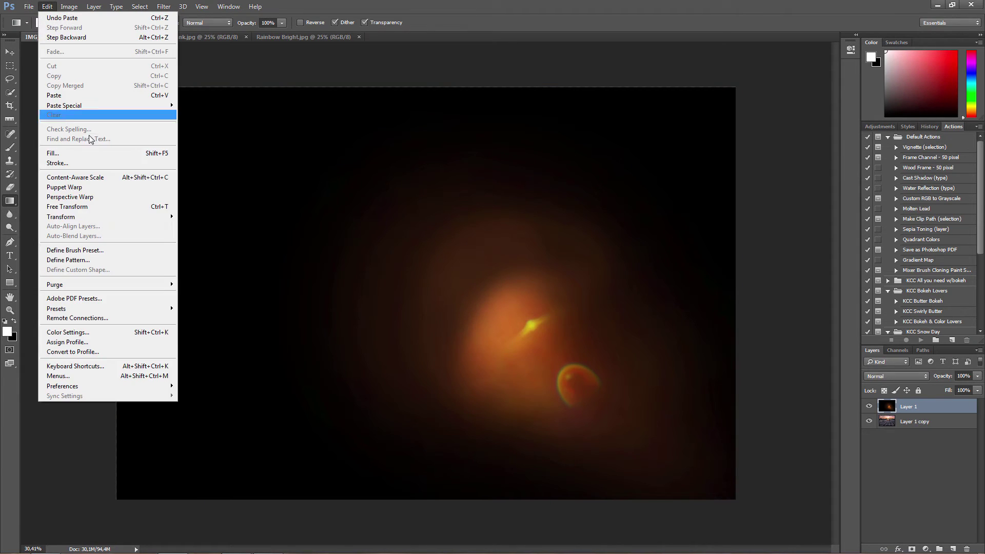
- Resize and position the Rainbow Bright flare, blend it in Screen mode, and duplicate it
click(67, 207)
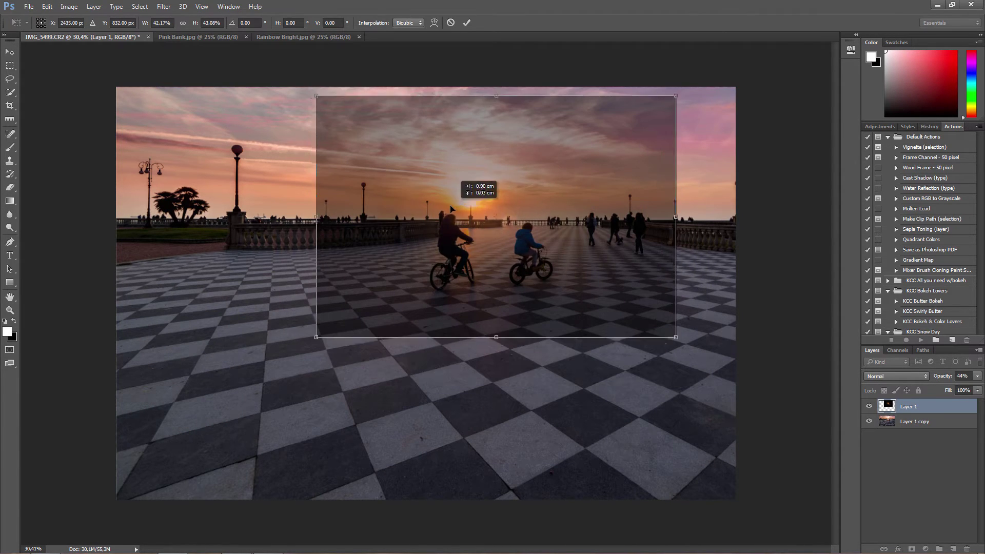
key(Return)
click(896, 376)
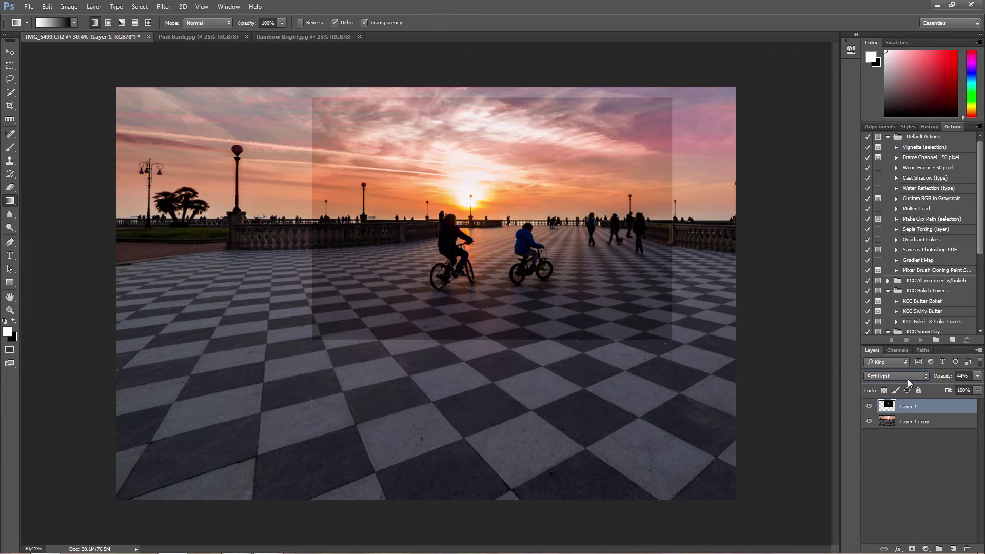
click(905, 242)
key(ctrl+j)
key(ctrl+j)
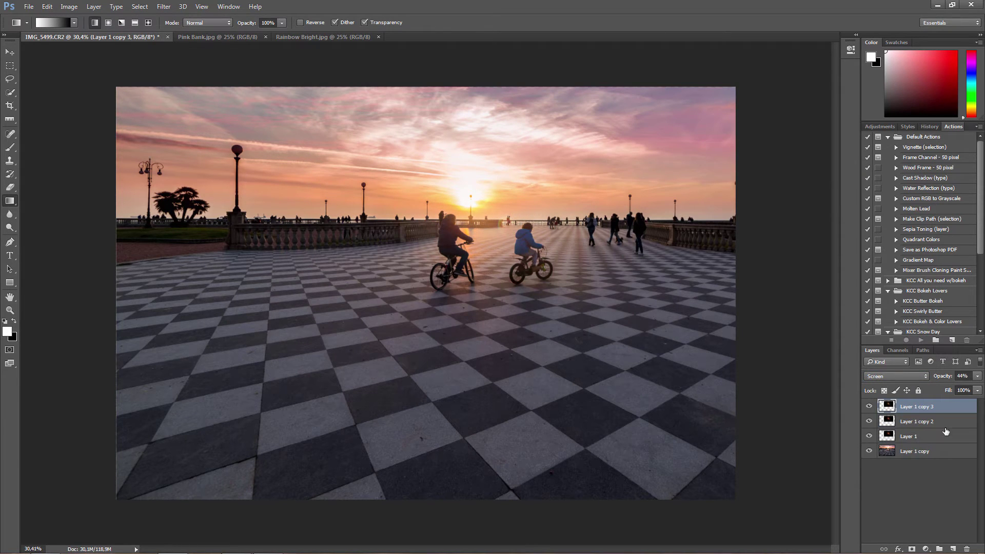
- Select the sun-glow copies and merge them into one layer, undoing an extra copy
shift+click(945, 434)
right_click(945, 434)
click(891, 301)
click(896, 376)
click(904, 242)
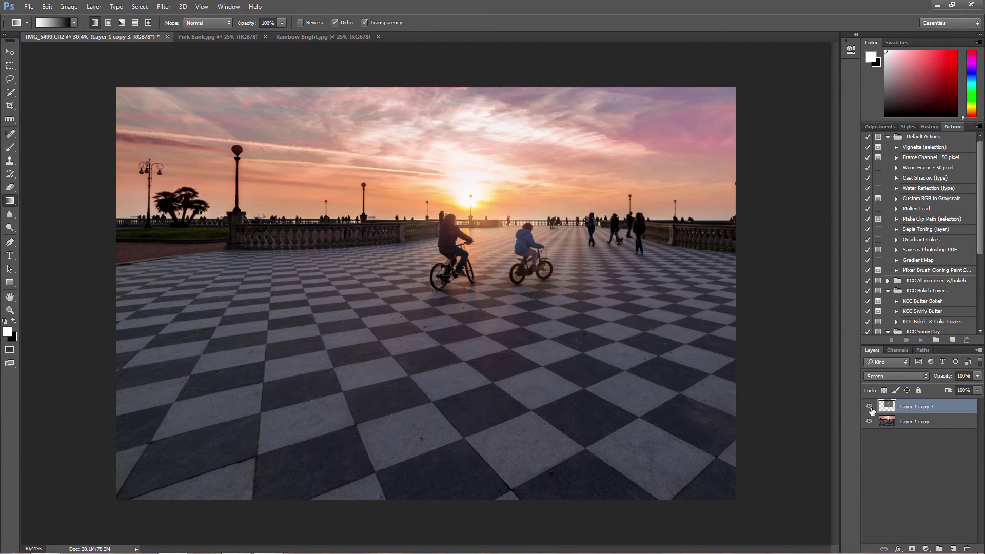
key(ctrl+j)
key(ctrl+j)
key(ctrl+alt+z)
key(ctrl+alt+z)
- Merge the glow into the photo, duplicate the layer, and dodge the checkered floor tiles
right_click(911, 422)
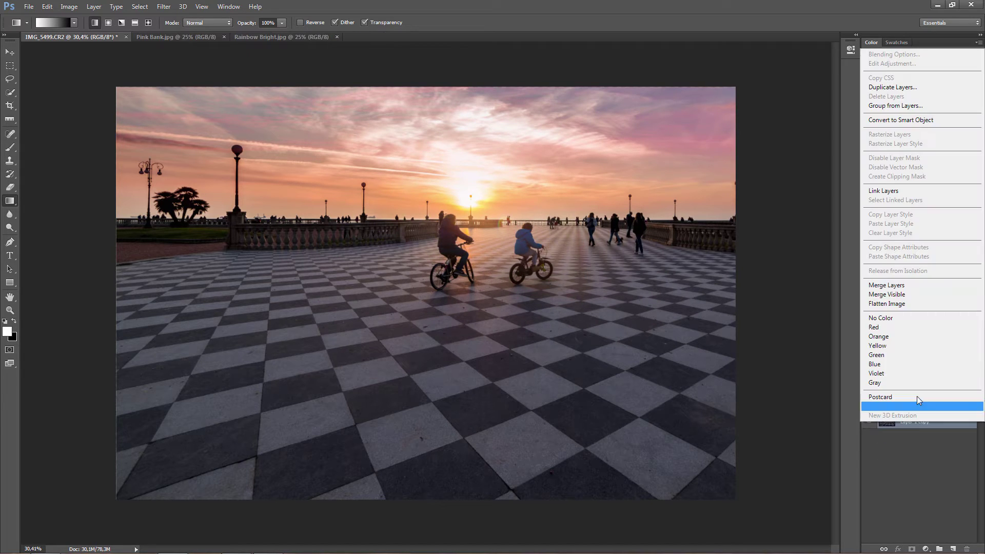
click(896, 292)
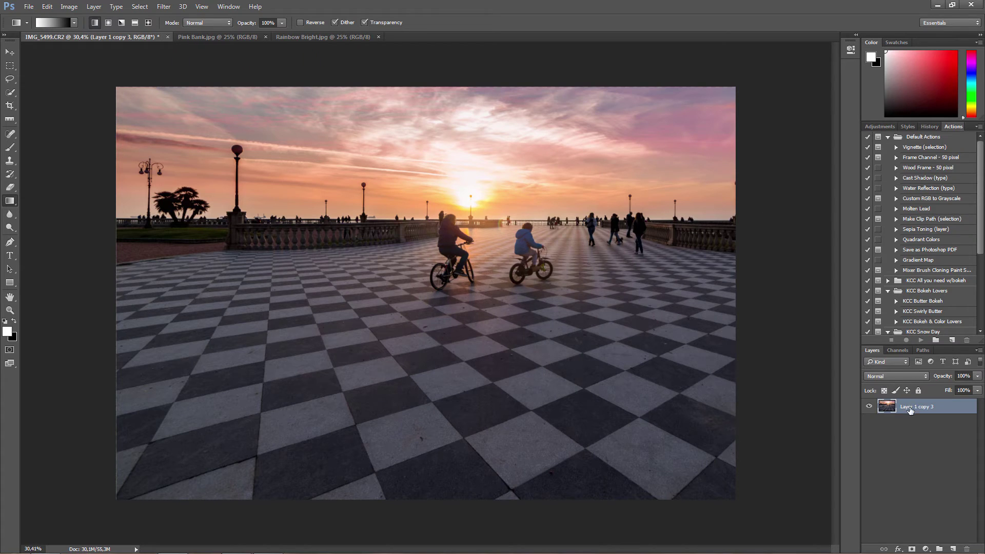
key(ctrl+j)
right_click(12, 229)
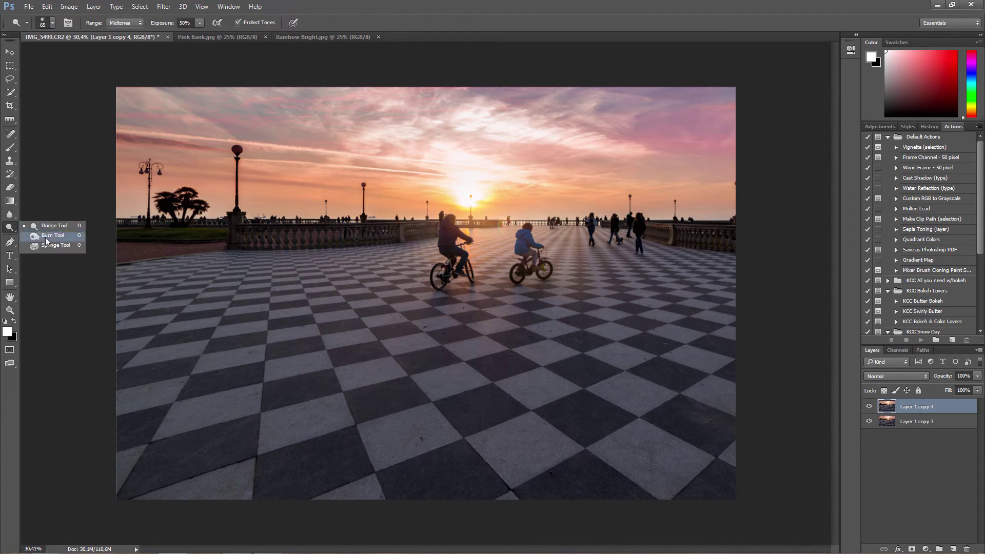
click(47, 235)
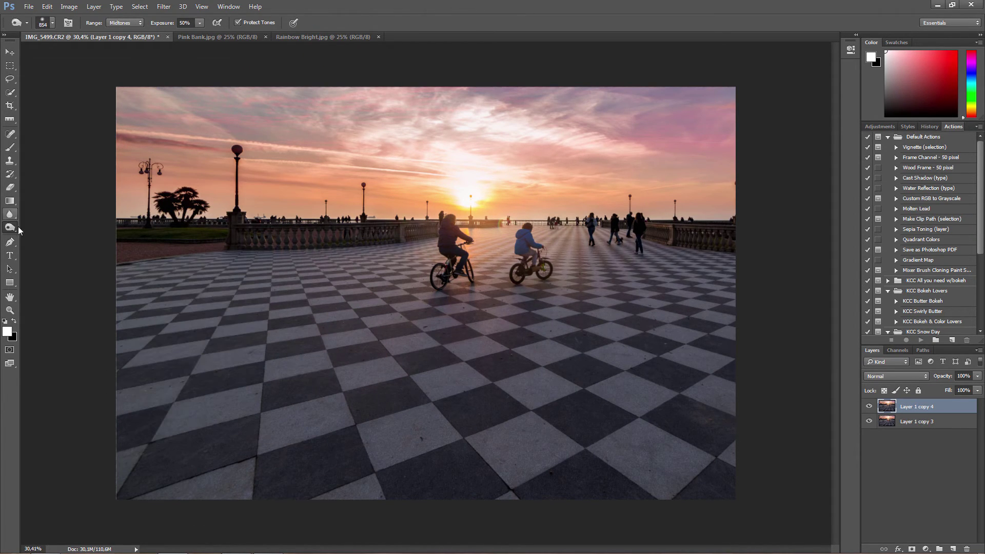
right_click(199, 297)
mouse_move(226, 383)
mouse_down()
mouse_move(594, 462)
mouse_move(754, 395)
mouse_move(103, 433)
mouse_move(748, 398)
mouse_up()
- Burn the near floor tiles and the top of the sky at 50% strength
right_click(13, 227)
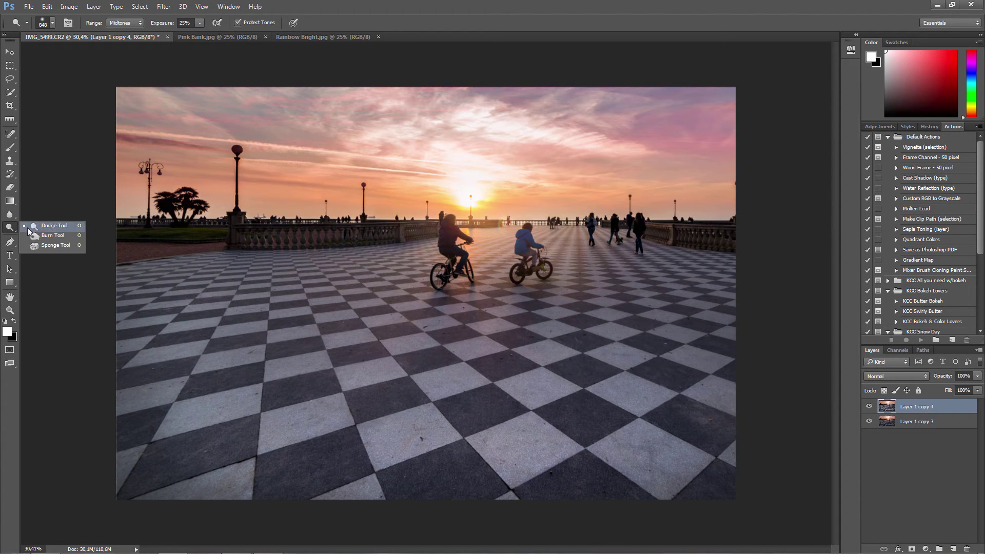
click(47, 235)
right_click(714, 286)
key(5)
drag(400, 267, 153, 262)
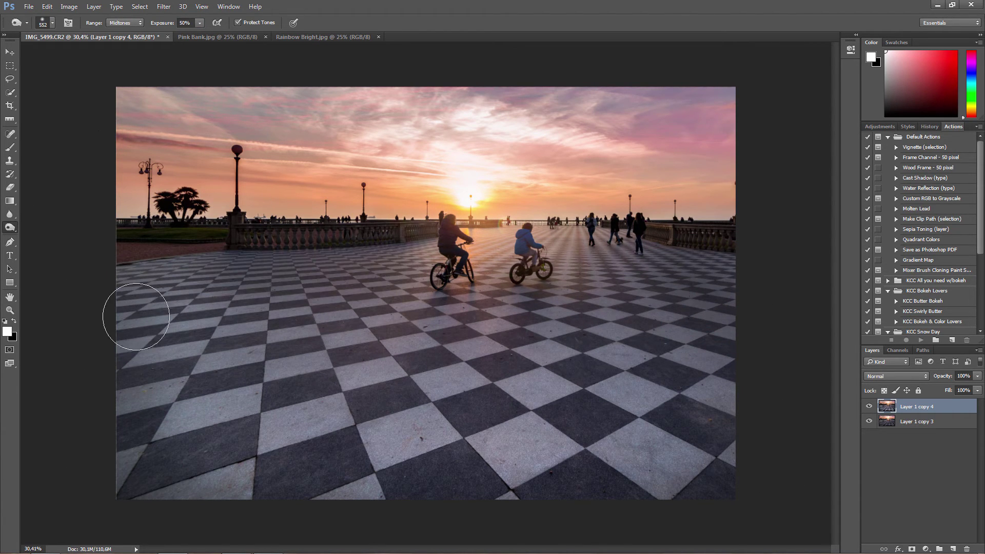
mouse_move(133, 110)
mouse_down()
mouse_move(513, 88)
mouse_move(198, 114)
mouse_up()
- Dodge the floor tiles across the lower image with a larger brush
alt+right_click(253, 241)
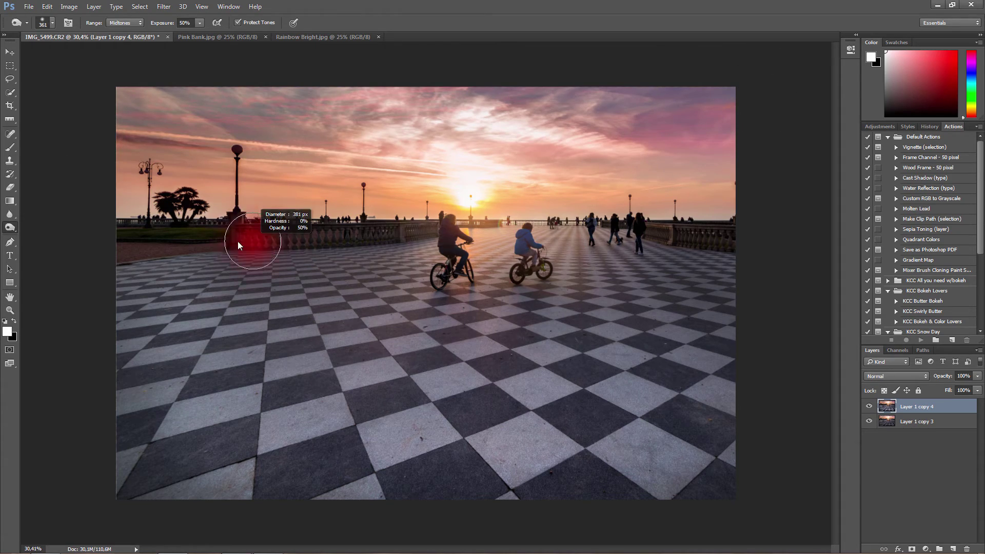
key(shift+o)
key(shift+o)
scroll(318, 251, up, 5)
alt+right_click(165, 205)
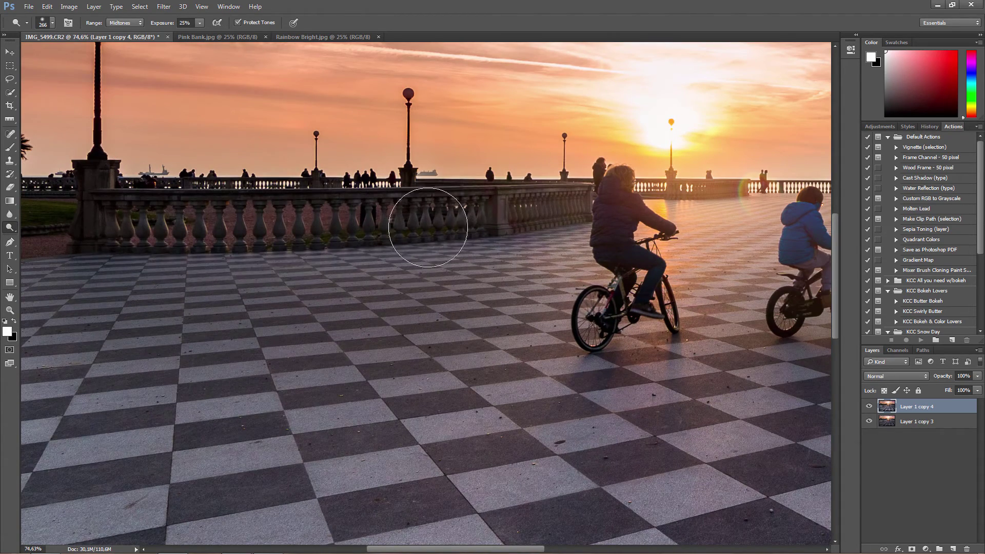
scroll(514, 440, down, 5)
alt+right_click(434, 476)
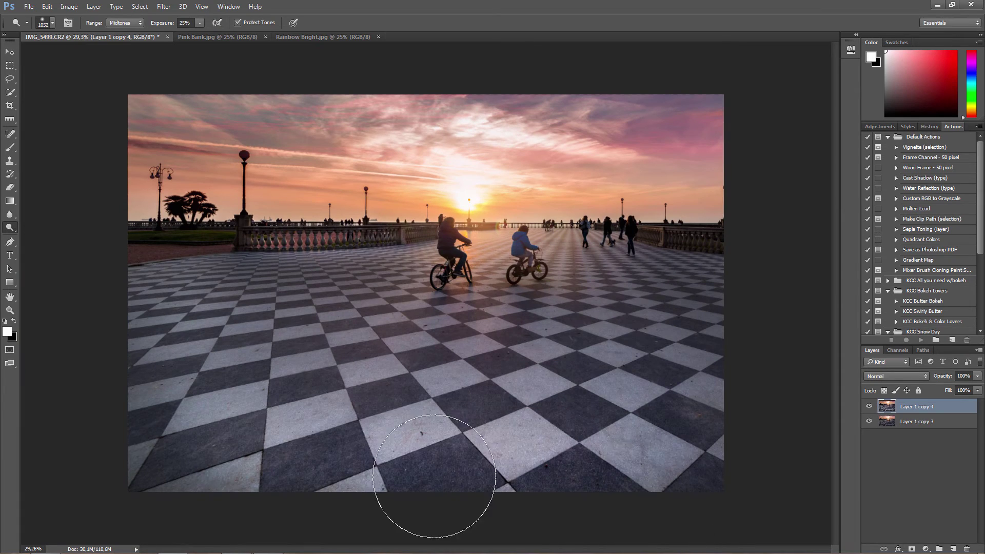
mouse_move(434, 476)
mouse_down()
mouse_move(785, 385)
mouse_move(732, 325)
mouse_move(144, 477)
mouse_up()
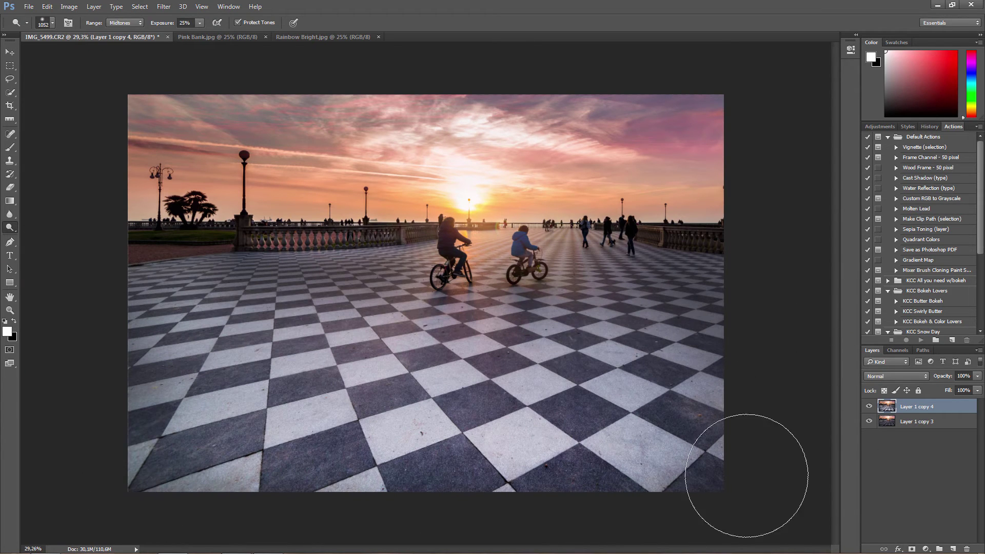
- Burn the upper tiles near the balustrade, lower burn strength to 11%, and undo the stroke
key(shift+o)
alt+right_click(53, 237)
drag(316, 263, 233, 266)
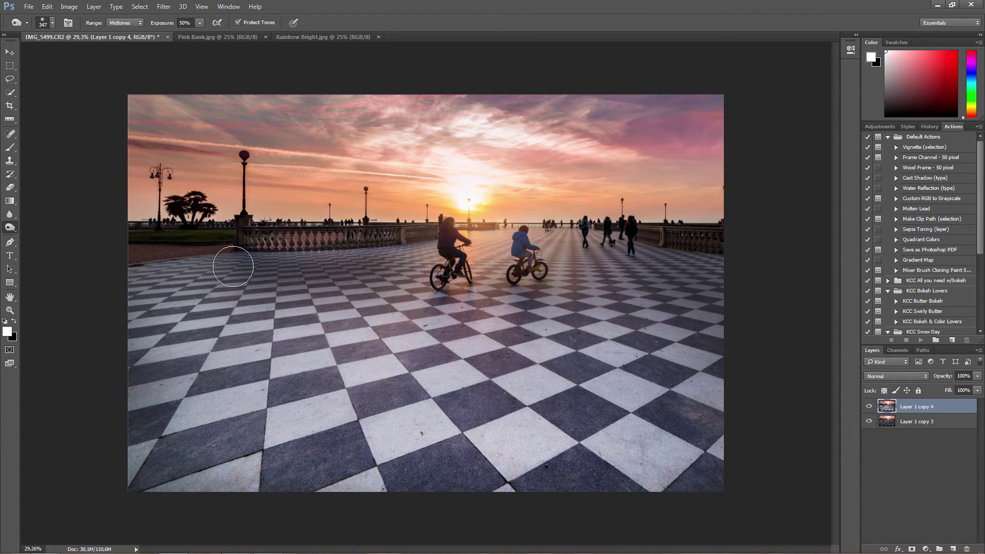
key(ctrl+z)
key(ctrl+z)
key(ctrl+z)
click(200, 22)
drag(201, 35, 180, 34)
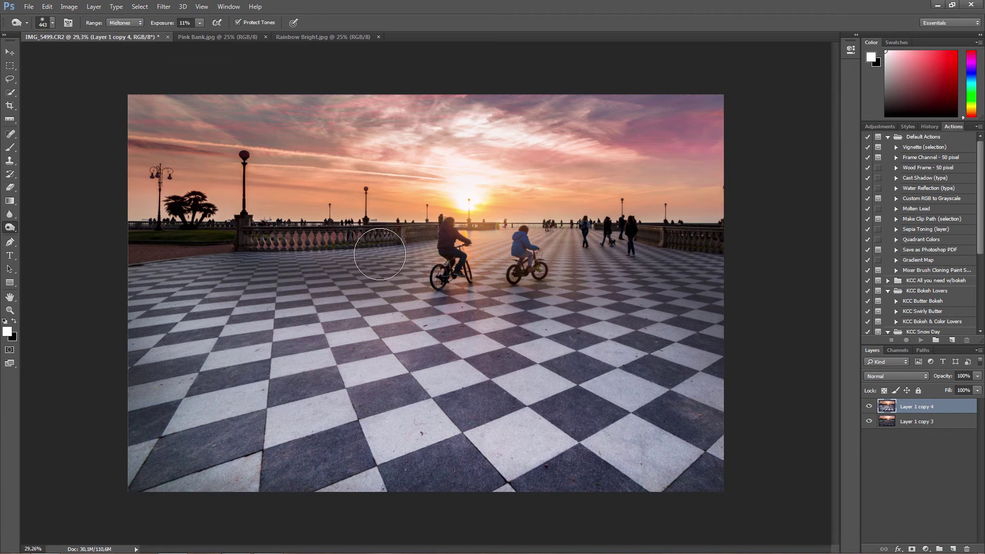
click(47, 6)
click(72, 26)
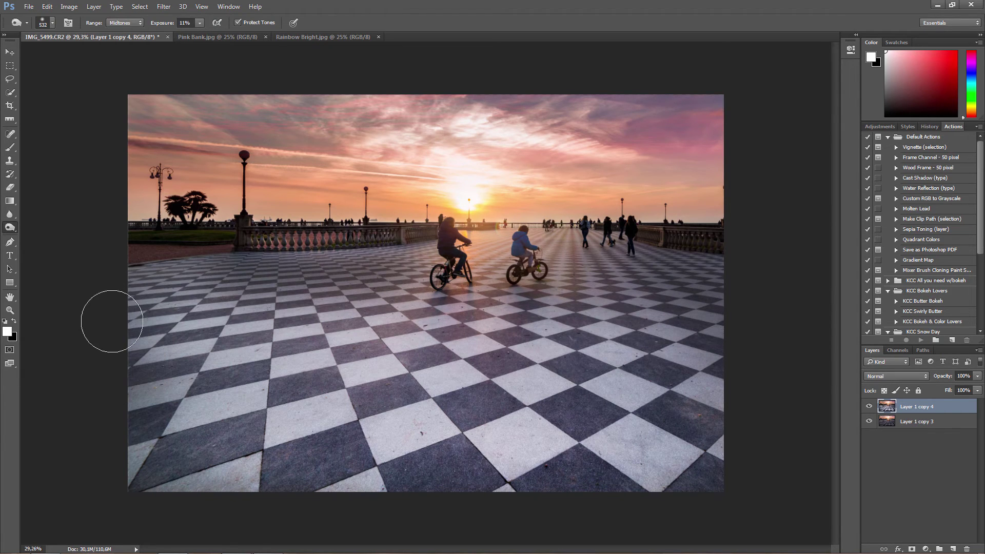
- Switch back to dodging at 25% exposure, then select both layers and merge them
key(shift+o)
key(shift+o)
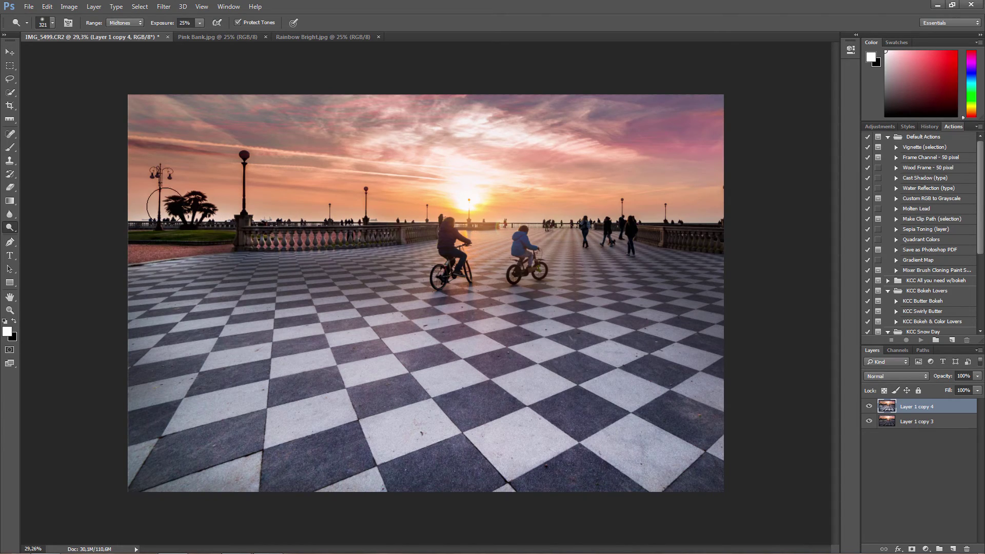
scroll(231, 175, up, 5)
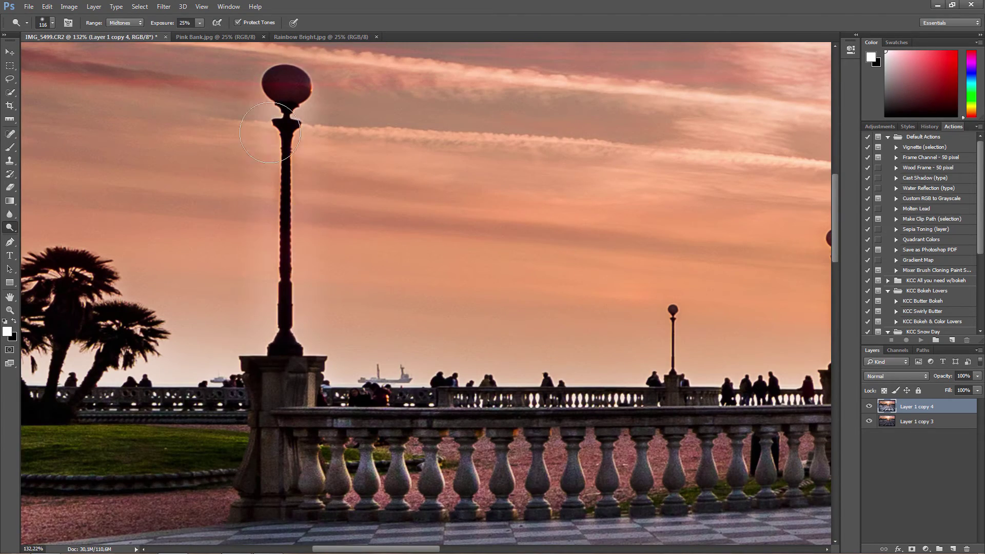
scroll(322, 236, down, 5)
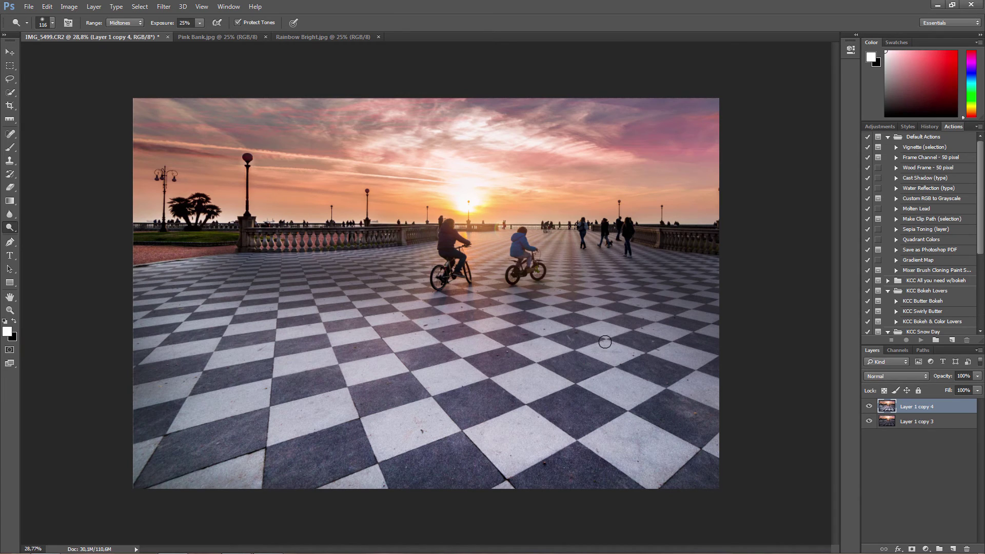
key(ctrl+alt+a)
key(ctrl+e)
click(164, 6)
mouse_move(167, 110)
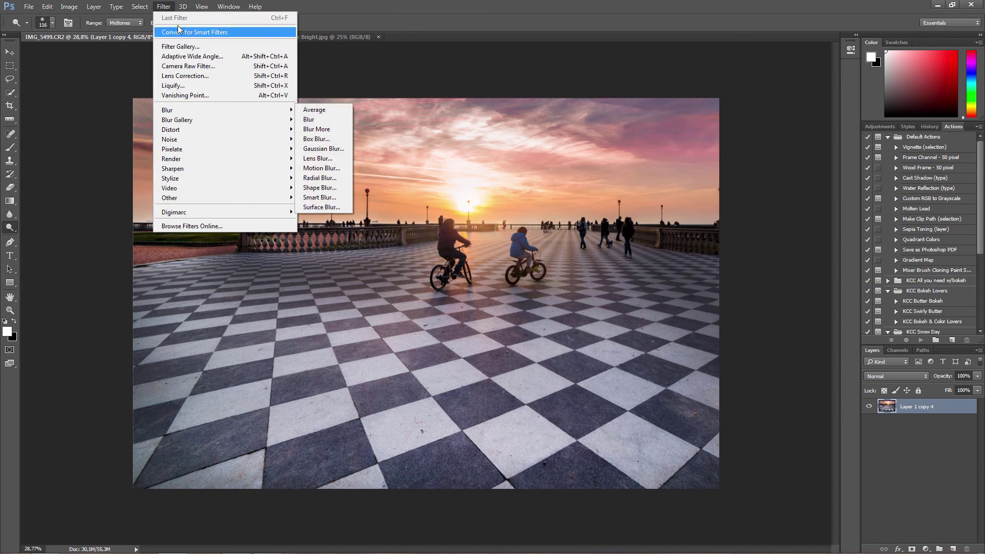
- Duplicate the photo as Layer 1 copy 5, select the Burn tool, and set opacity to 62%
click(576, 159)
key(ctrl+j)
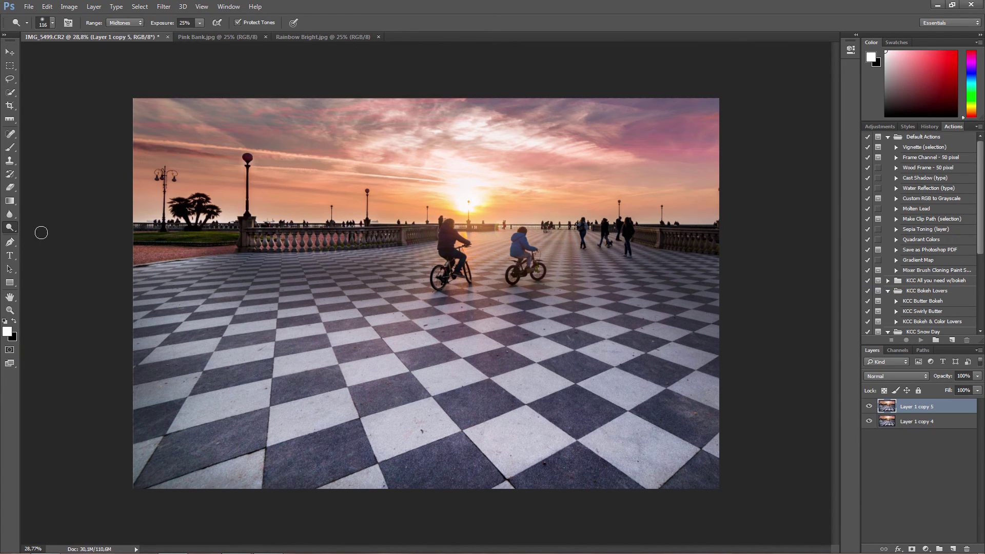
right_click(14, 231)
click(41, 238)
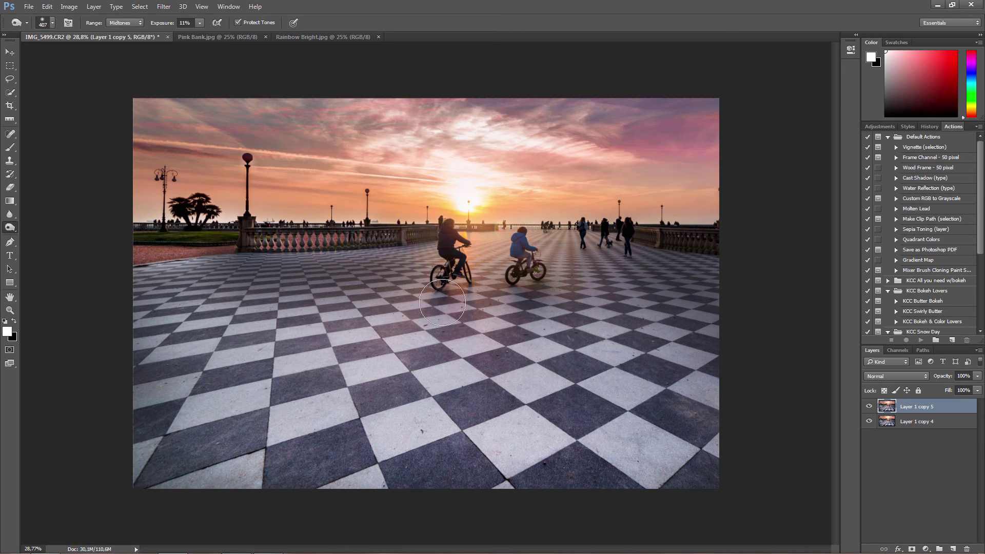
scroll(423, 295, down, 1)
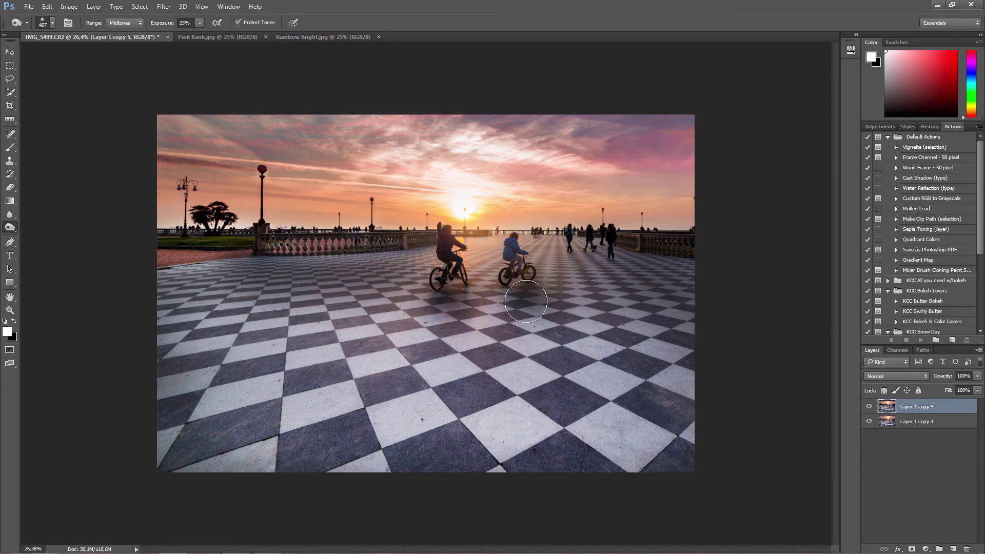
scroll(654, 374, up, 1)
drag(946, 392, 956, 388)
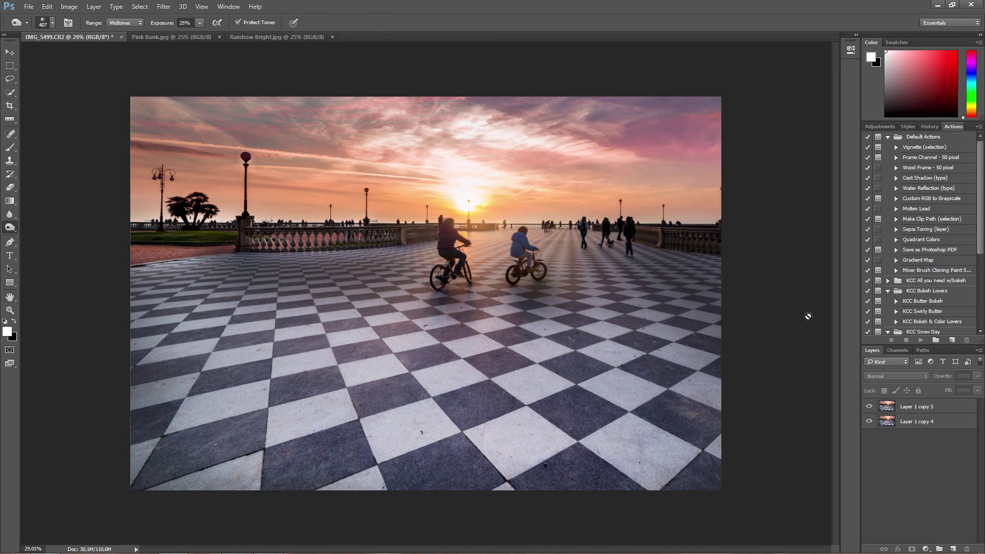